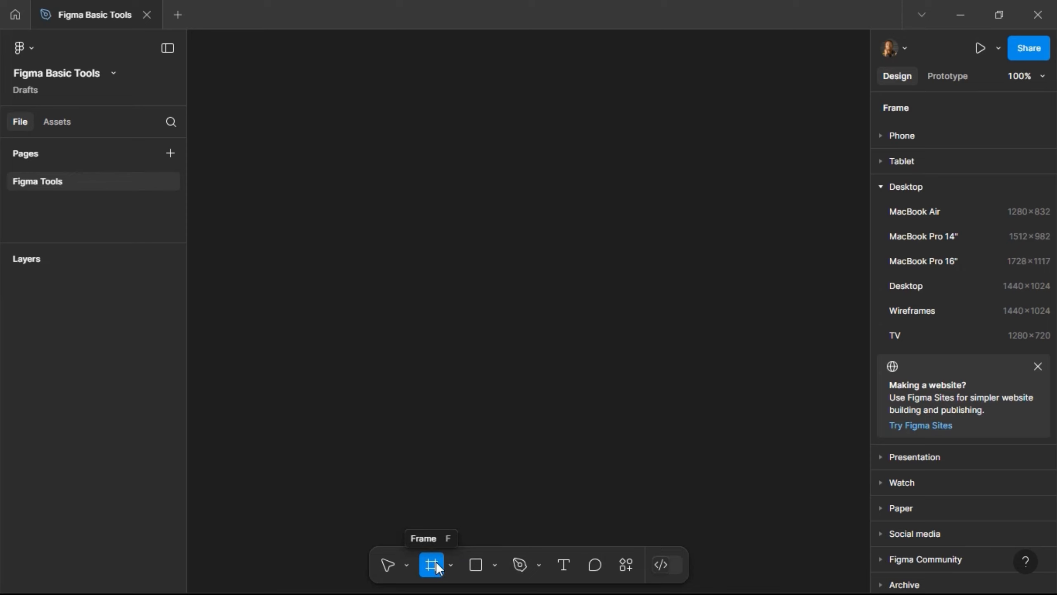
Add a phone frame from the iPhone 13 mini preset (375×812)
left_click(882, 187)
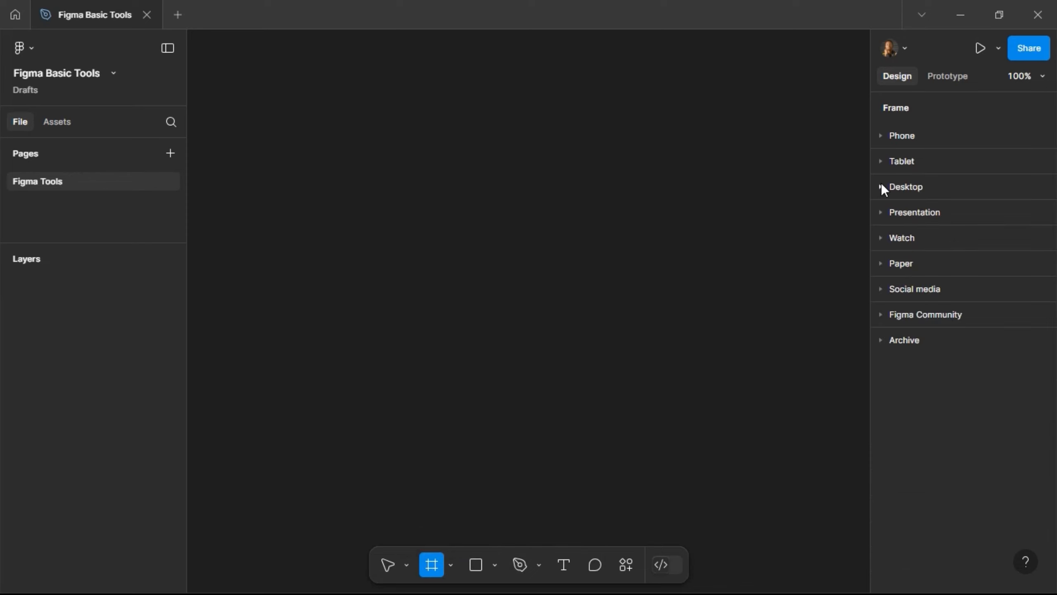
left_click(879, 134)
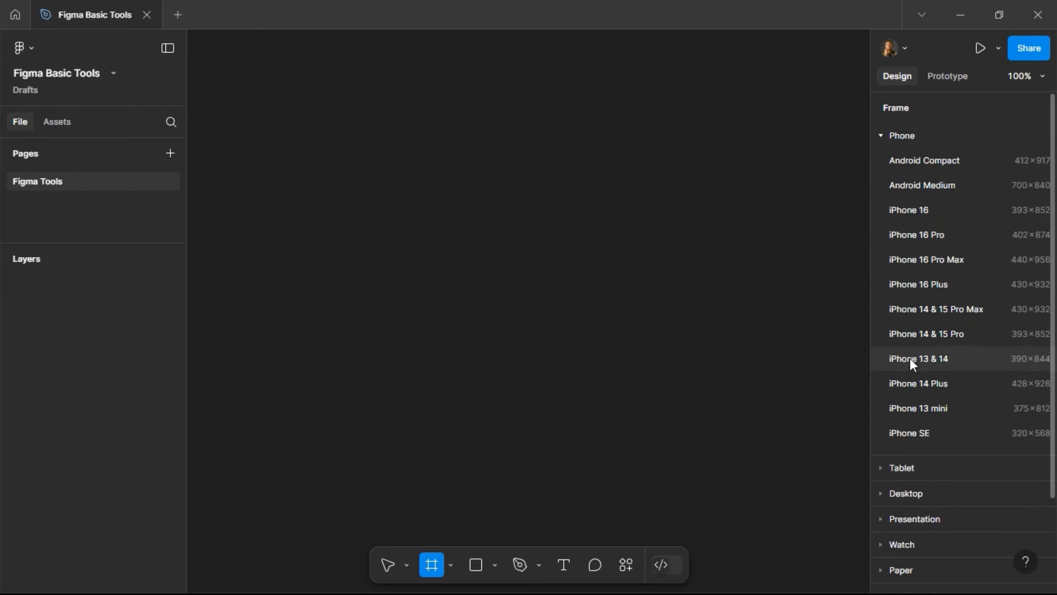
left_click(935, 413)
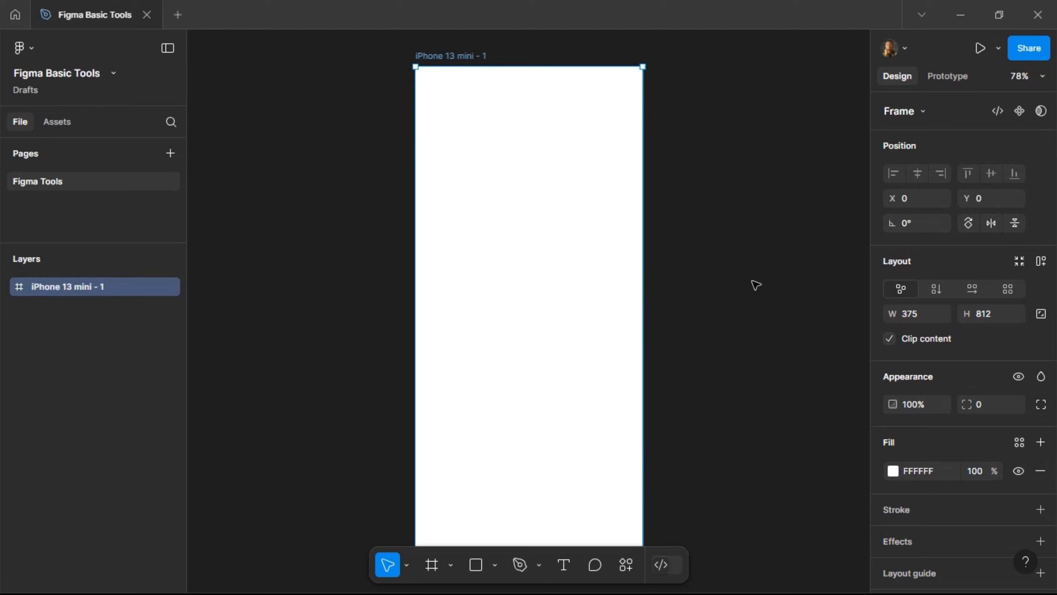
Examine the Tablet, Desktop and Presentation frame size presets
left_click(433, 566)
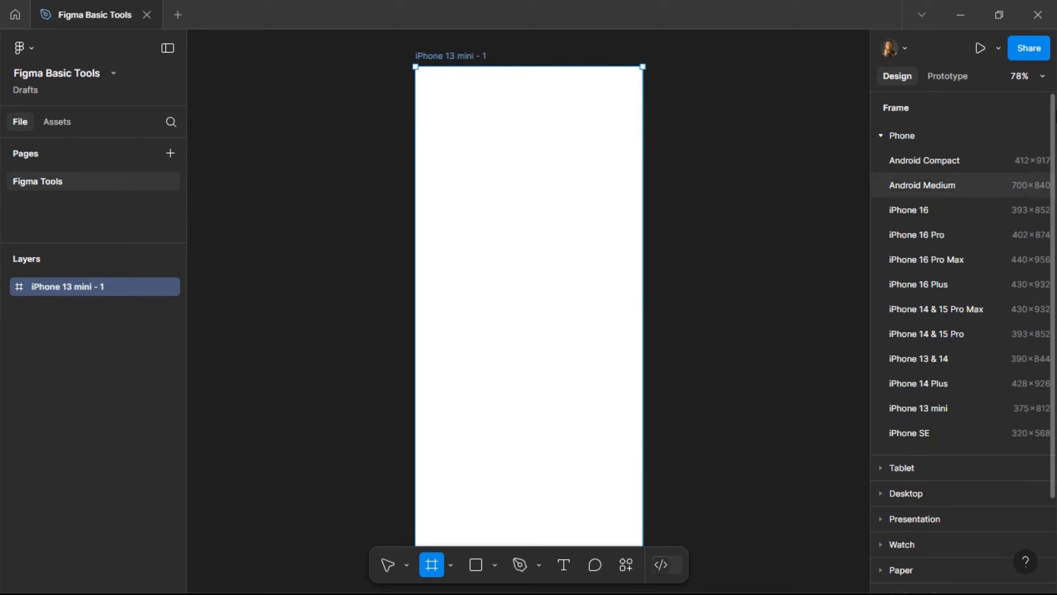
left_click(882, 467)
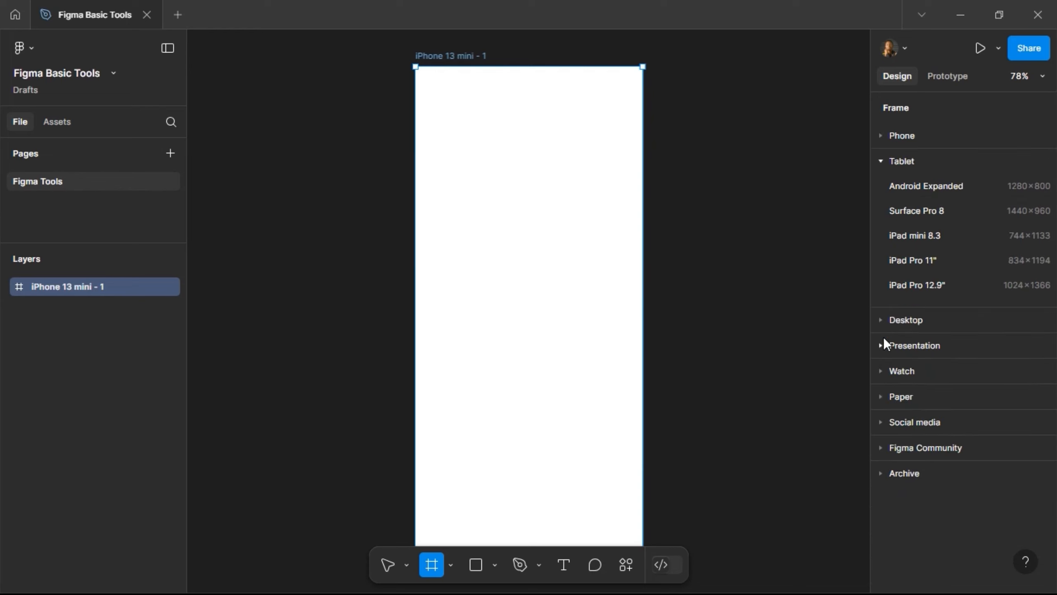
left_click(878, 322)
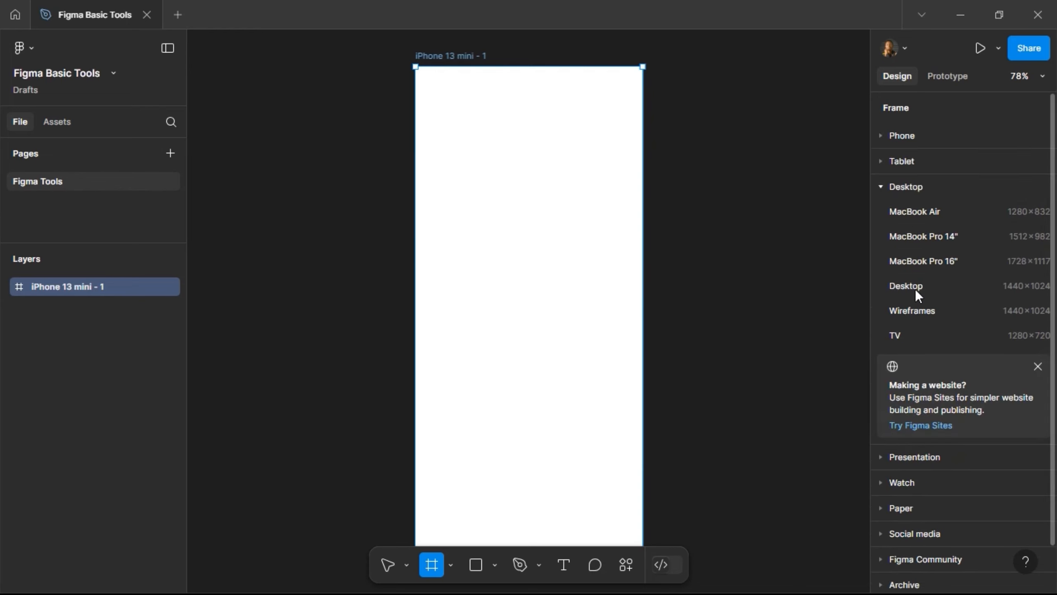
left_click(884, 195)
left_click(879, 213)
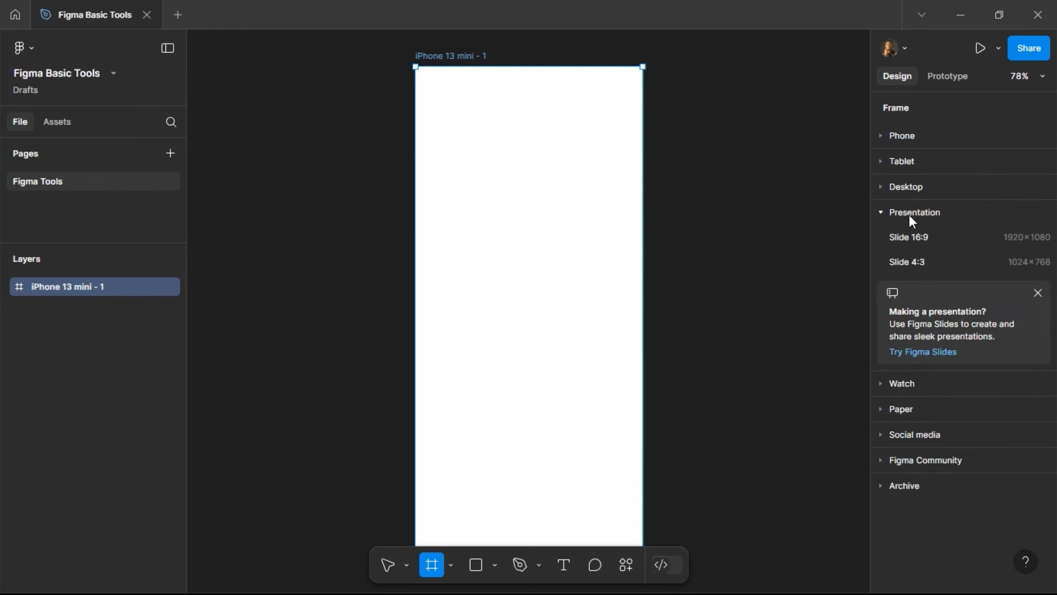
left_click(884, 212)
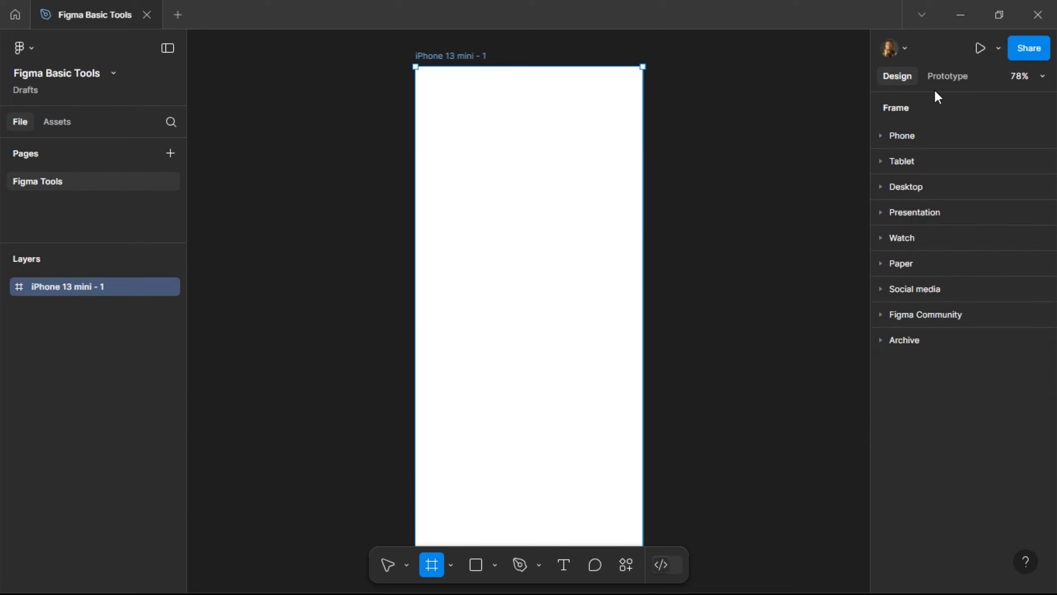
Delete the iPhone 13 mini frame and draw a custom frame about 589×466 on the empty canvas
key("Delete")
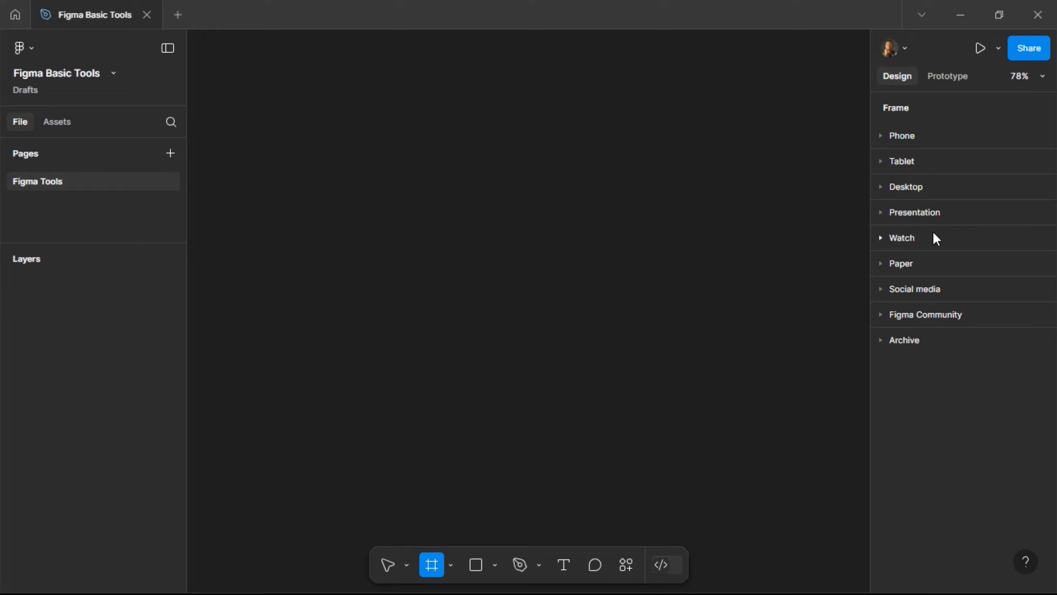
mouse_move(325, 96)
left_mouse_down()
mouse_move(433, 163)
mouse_move(673, 347)
mouse_move(681, 379)
left_mouse_up()
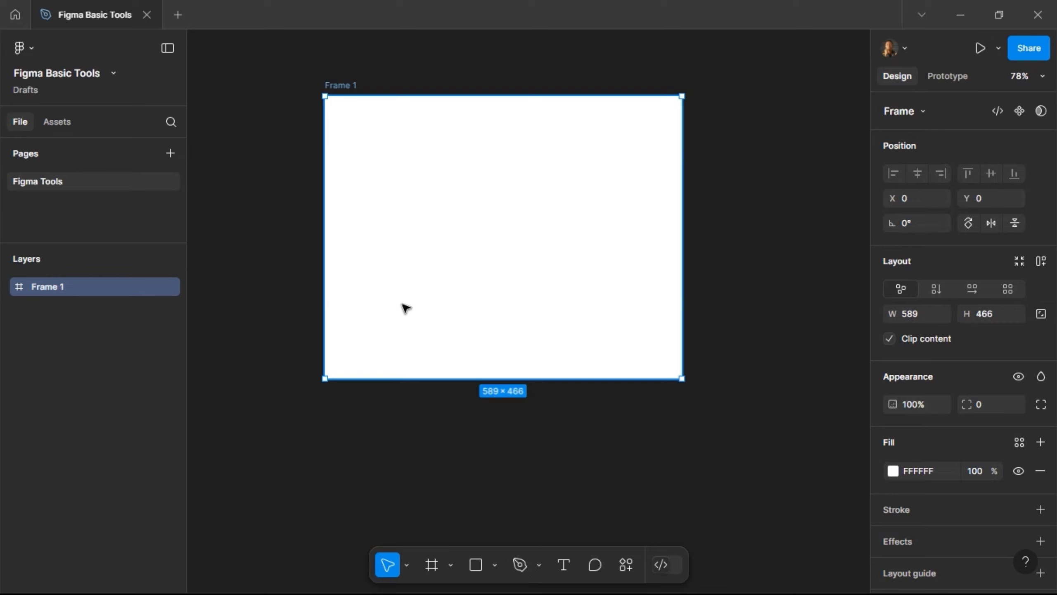
Add a frame from the Desktop preset (1440×1024) and move it away from the custom frame to about X 816, Y -150
left_click(435, 564)
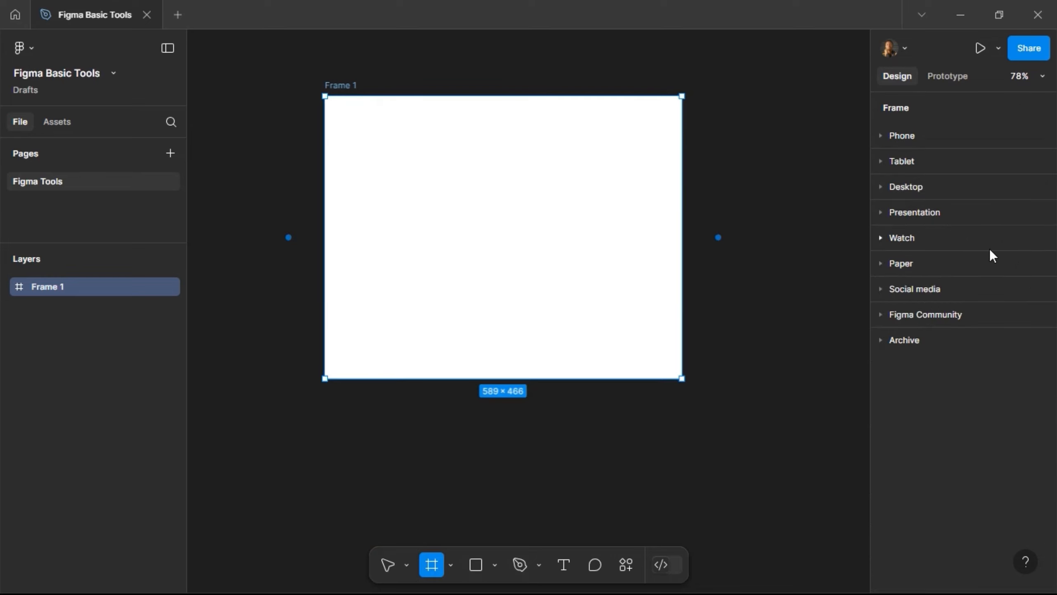
left_click(881, 186)
left_click(880, 186)
left_click(880, 187)
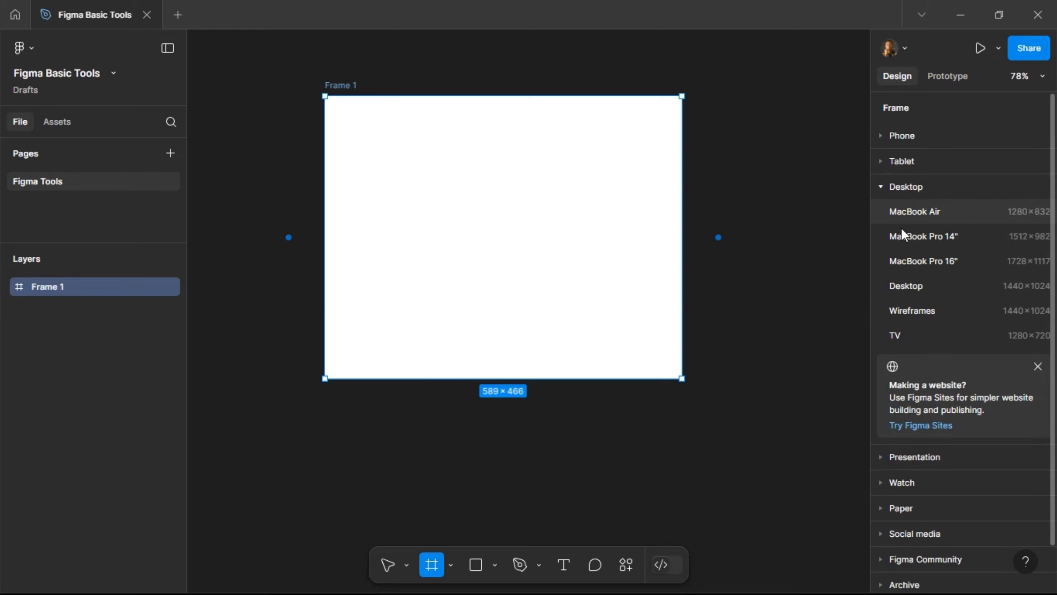
left_click(912, 280)
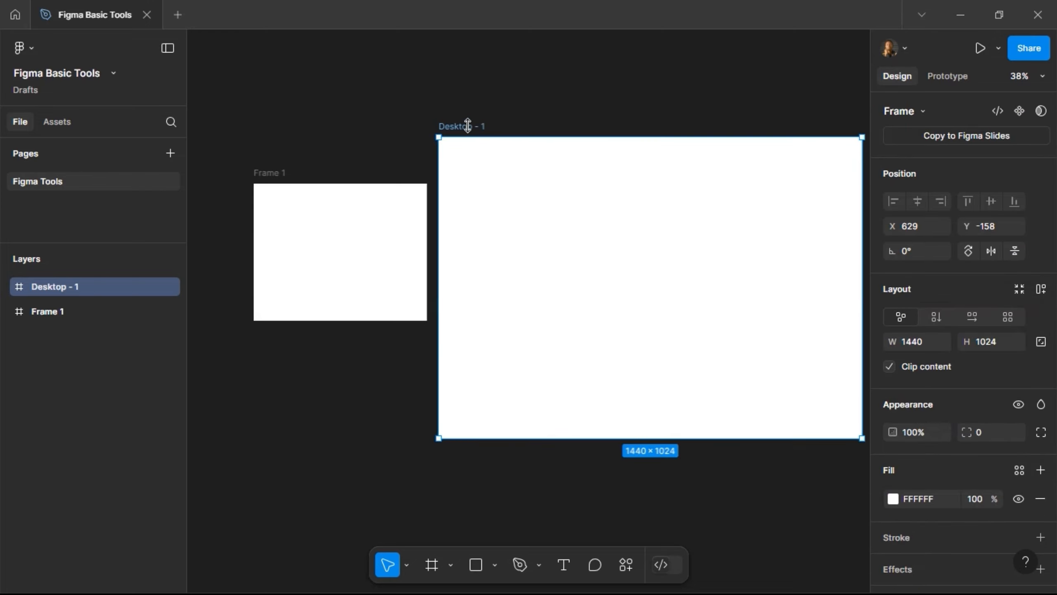
left_click_drag(495, 133, 521, 130)
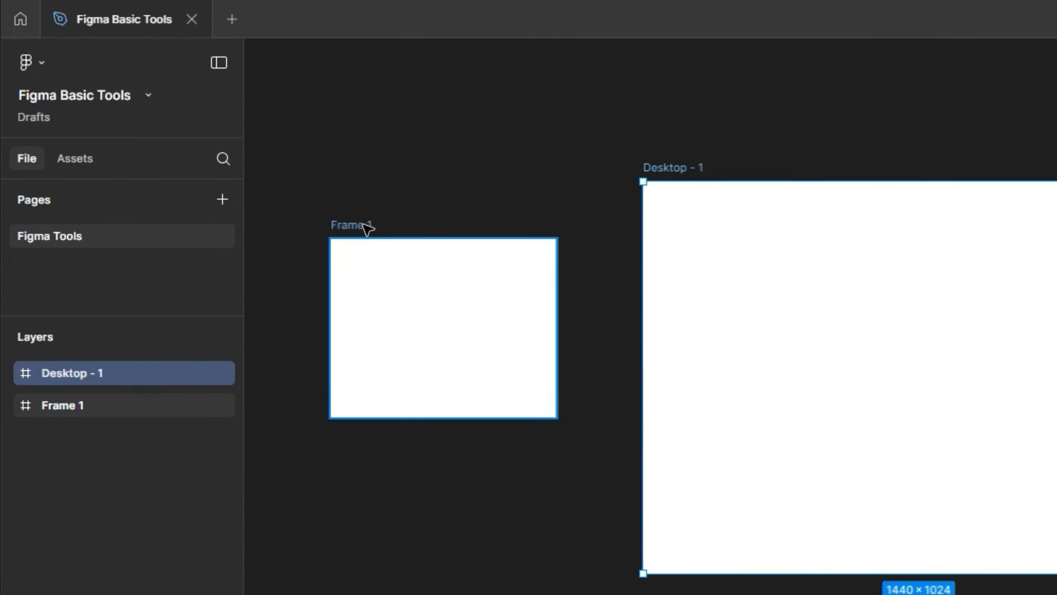
Rename the custom-drawn frame as Homepage
double_click(280, 172)
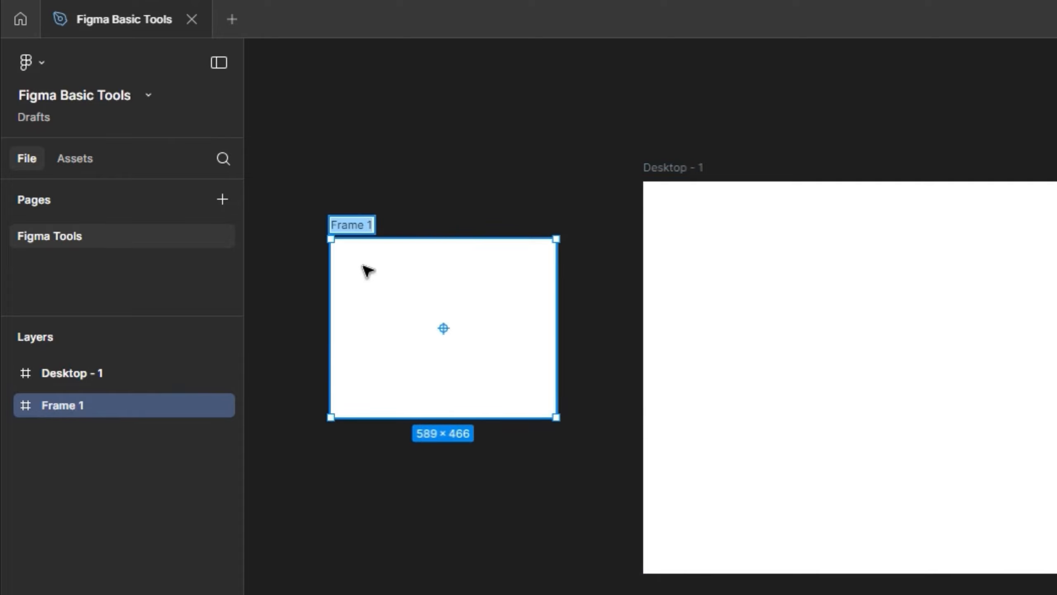
type("Homepae")
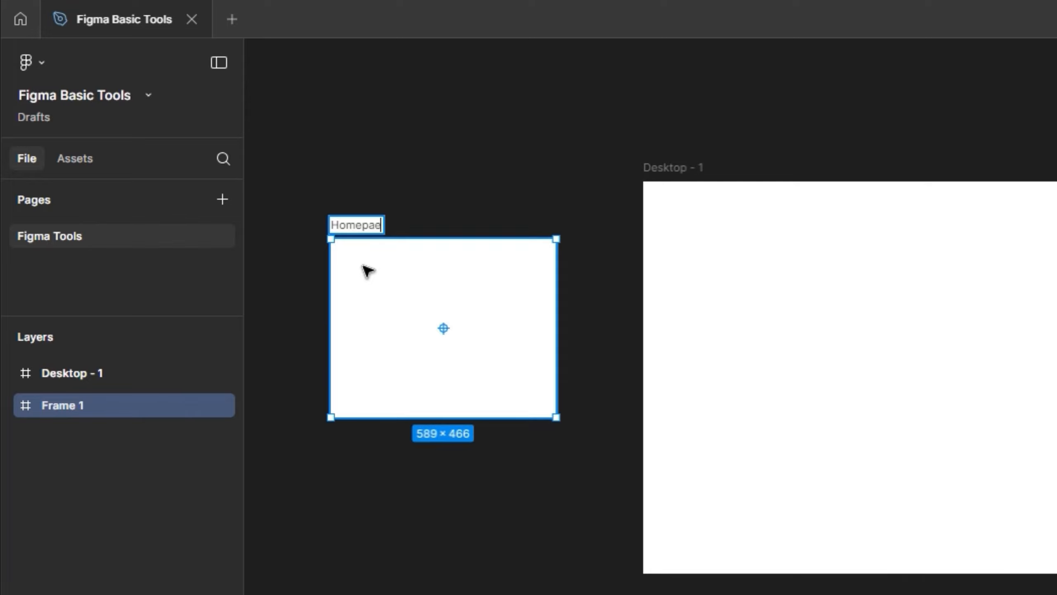
key("Return")
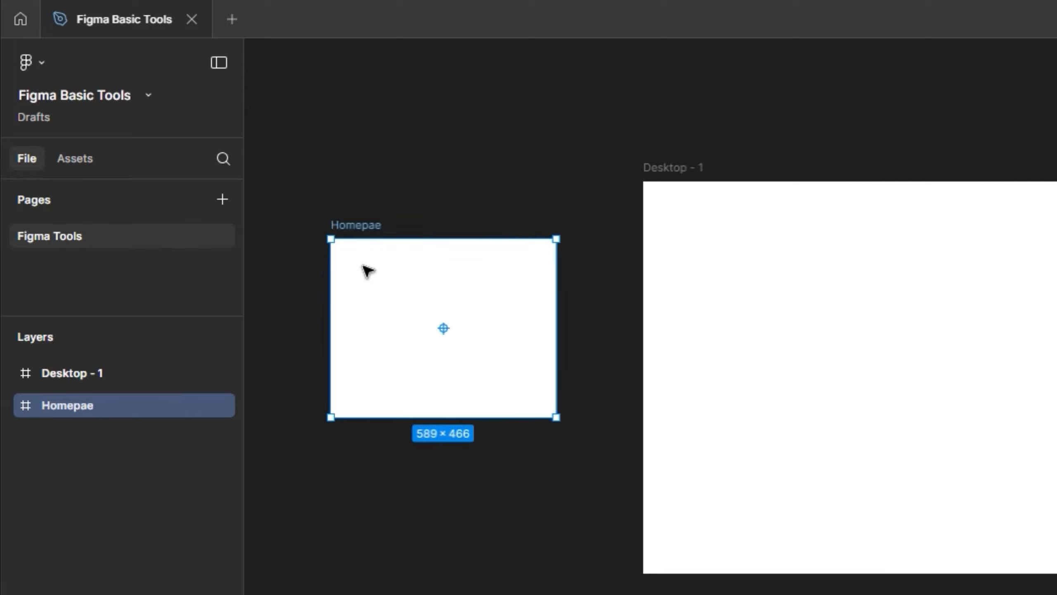
double_click(365, 224)
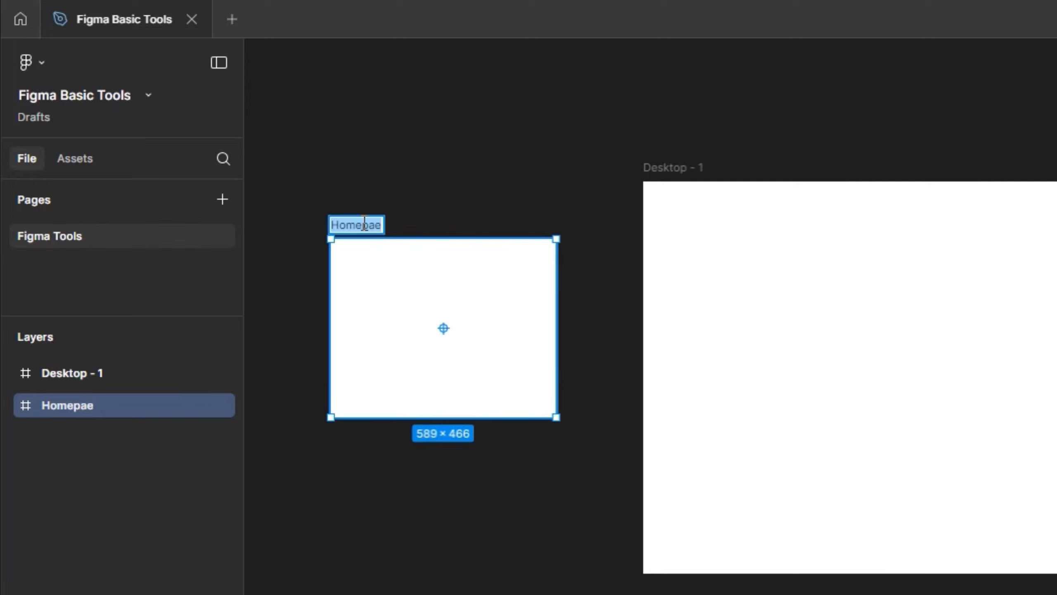
key("Right")
key("Left")
type("g")
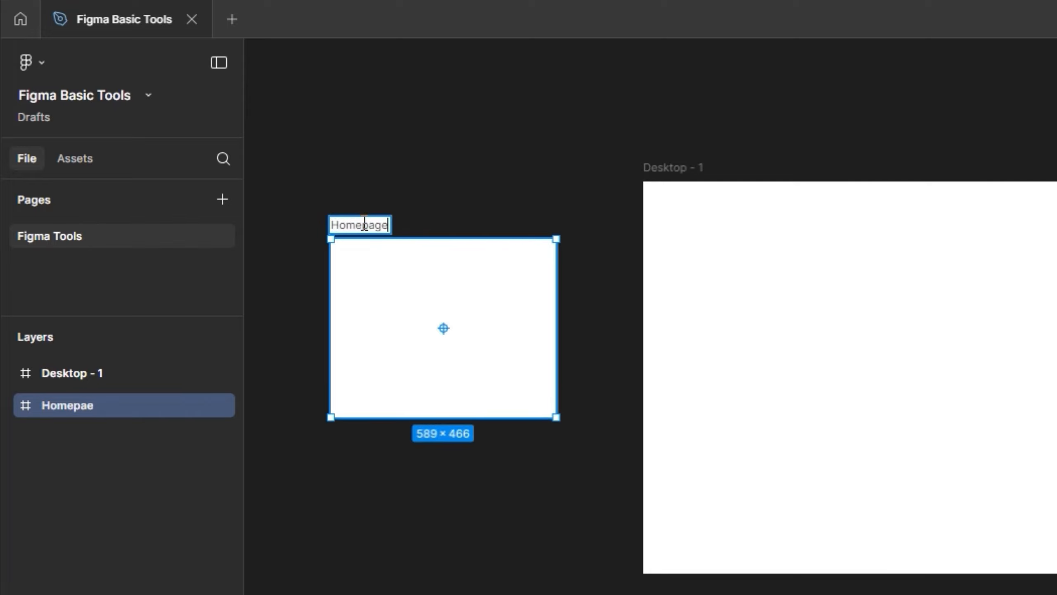
key("Return")
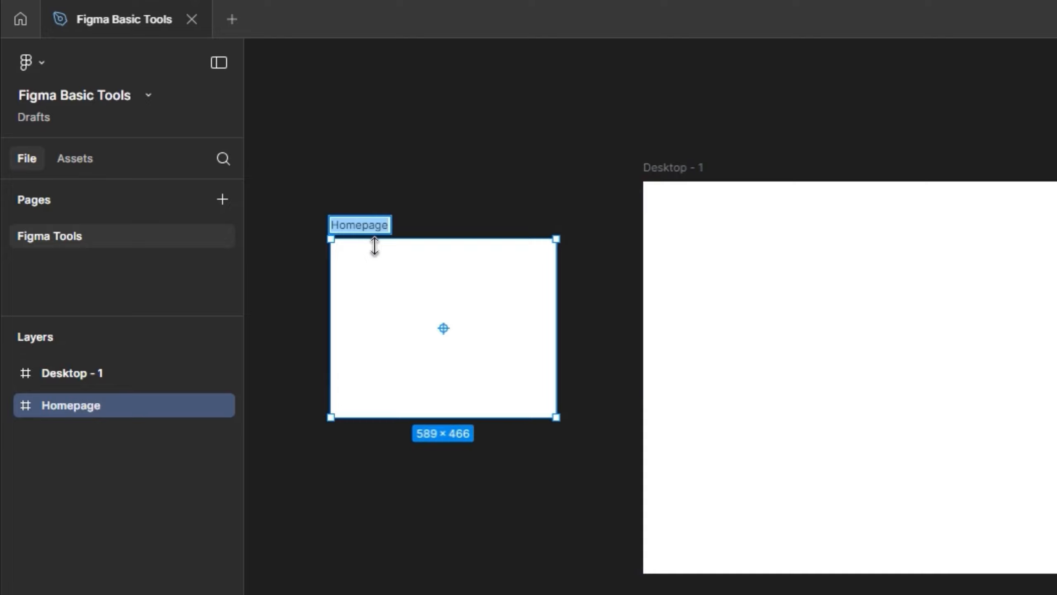
left_click(450, 197)
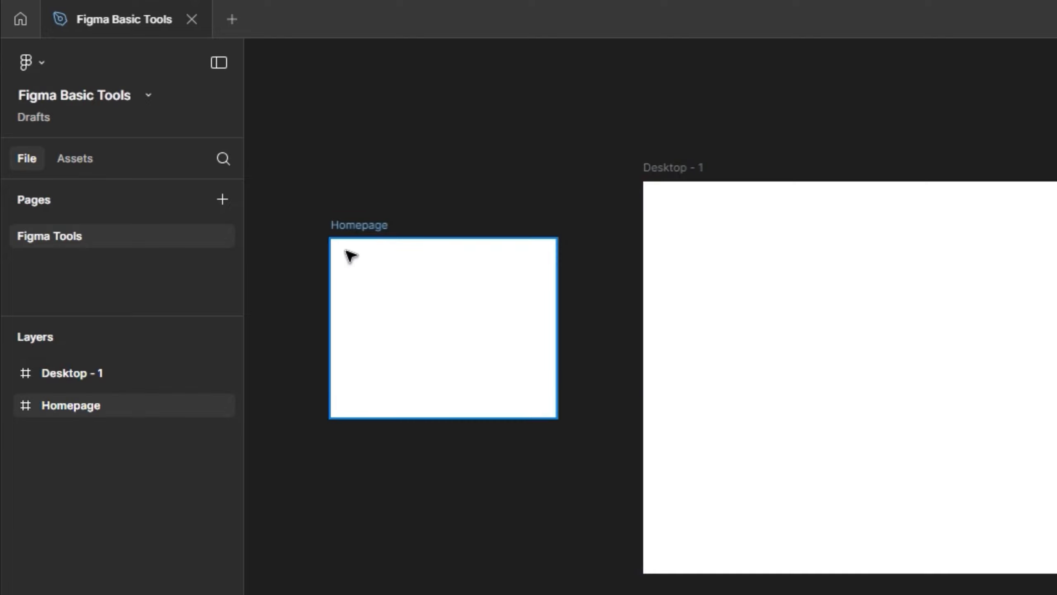
Delete the Homepage frame and move the Desktop - 1 frame to about X 45, Y -121
left_click(366, 267)
key("Delete")
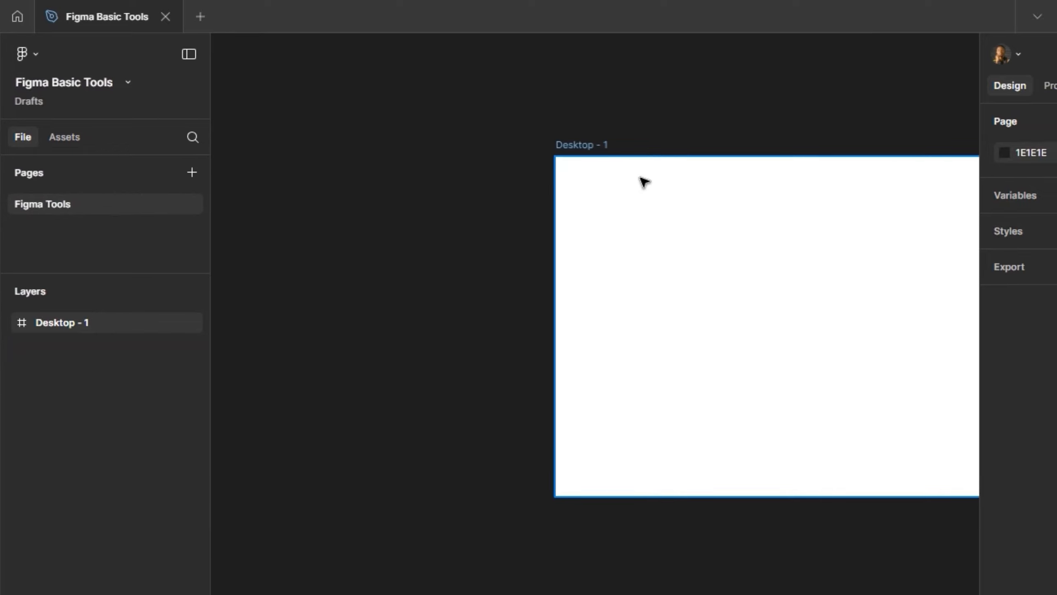
left_click_drag(588, 151, 302, 143)
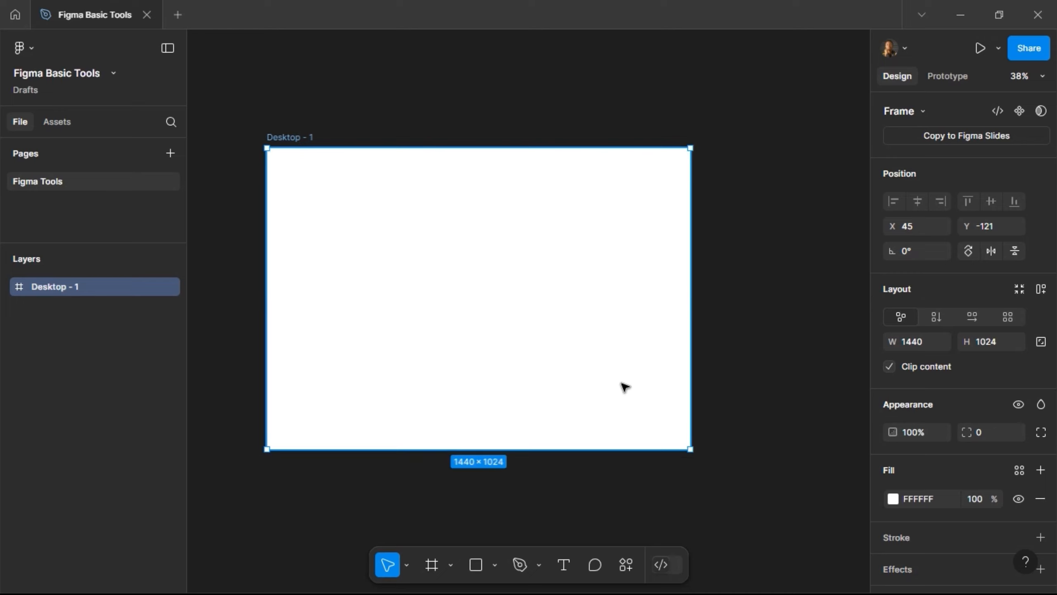
scroll(932, 367, "down", 3)
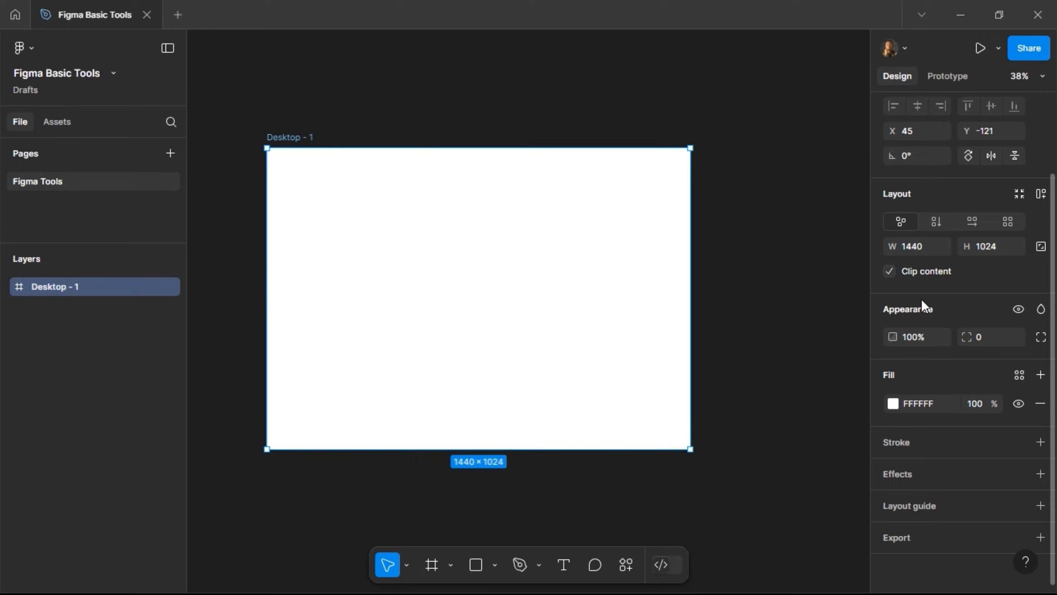
scroll(991, 319, "up", 3)
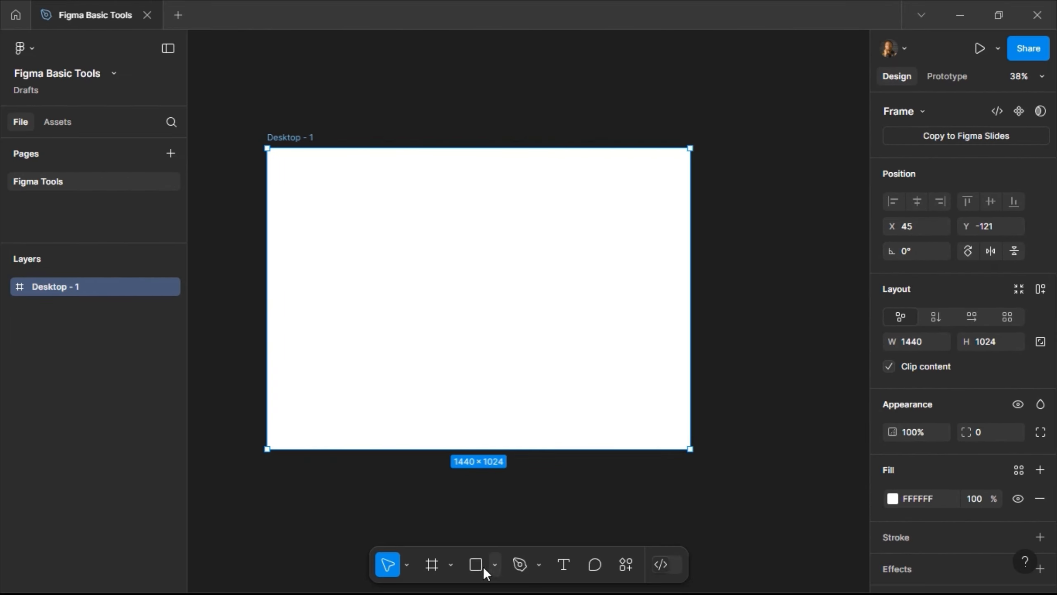
Draw a rectangle about 229×321 inside the Desktop - 1 frame and place a duplicate above and beside it, at about X 447, Y 39
left_click(475, 566)
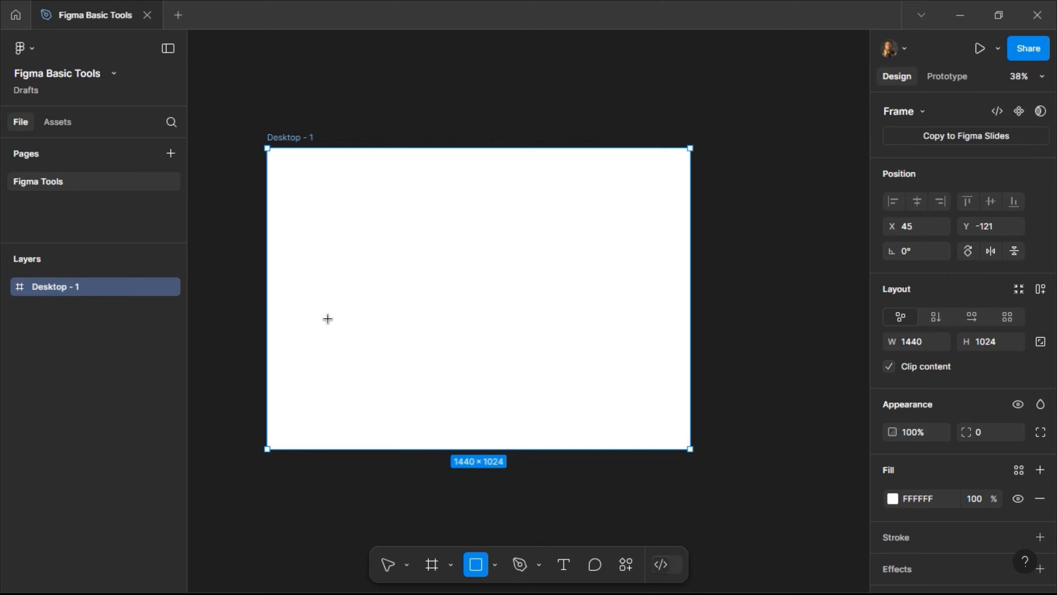
left_click_drag(288, 260, 356, 355)
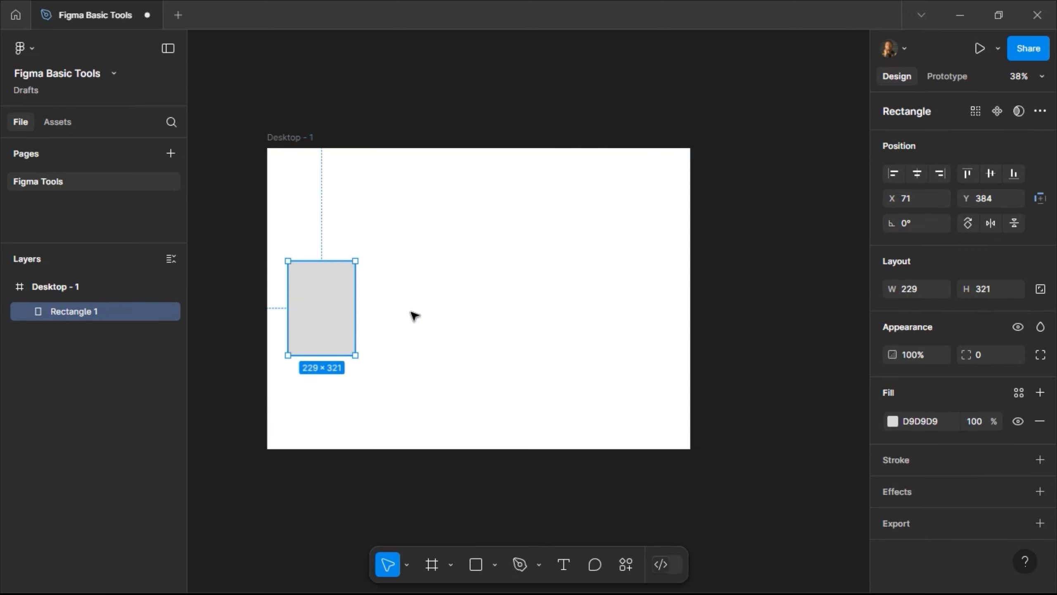
left_click_drag(328, 313, 434, 210)
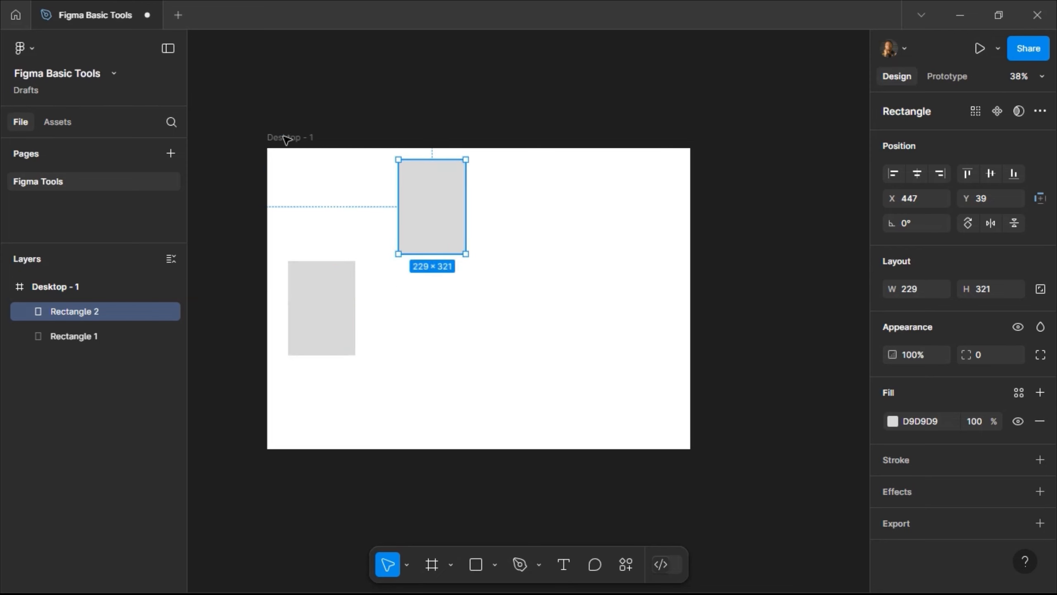
Try horizontal and vertical flips of the Desktop - 1 frame with its rectangles, reversing each flip
left_click(401, 253)
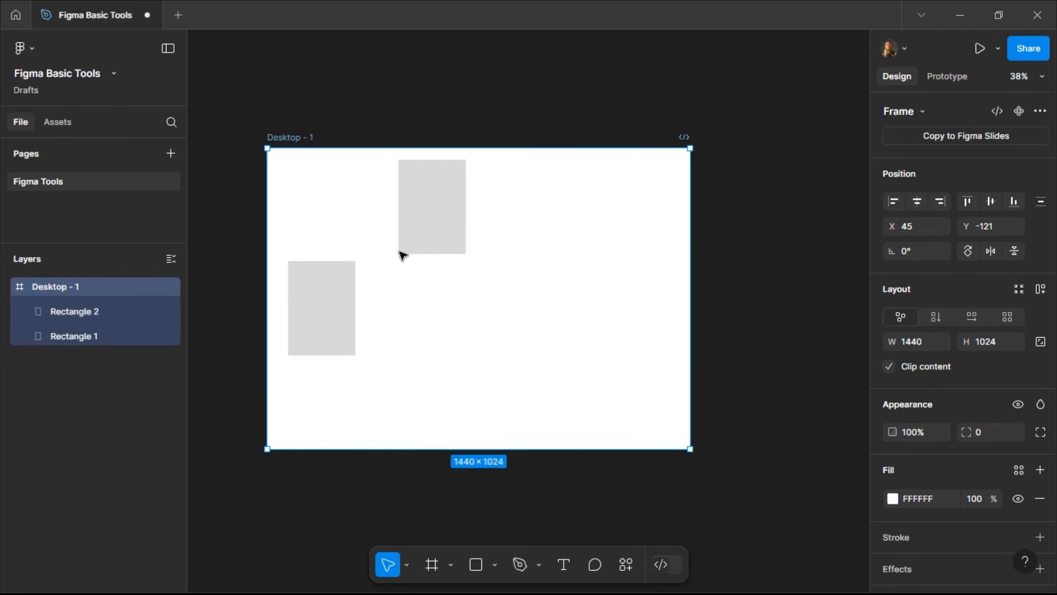
left_click(992, 246)
left_click(992, 246)
left_click(991, 250)
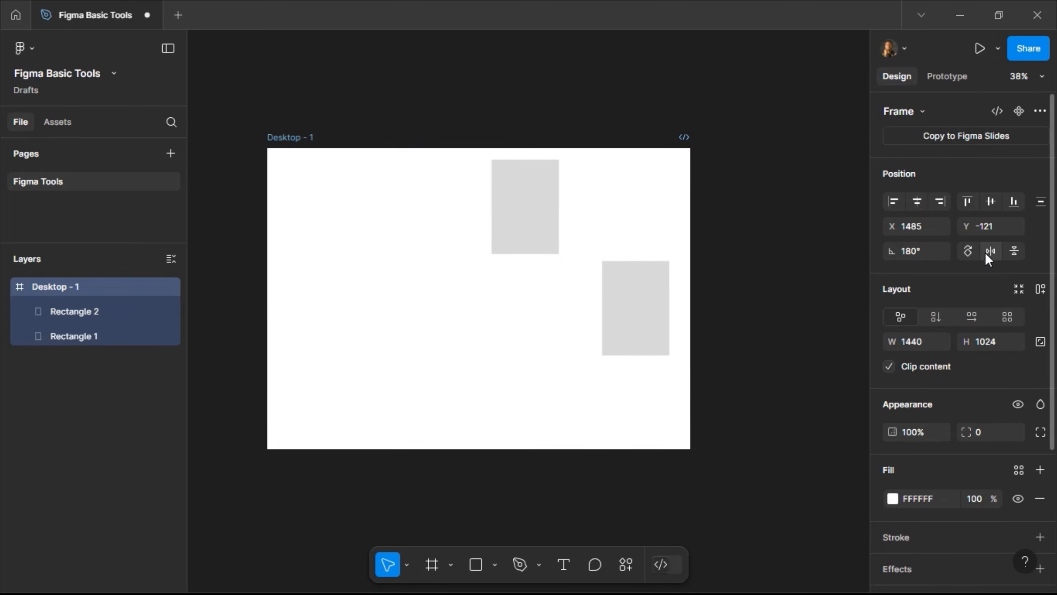
left_click(987, 258)
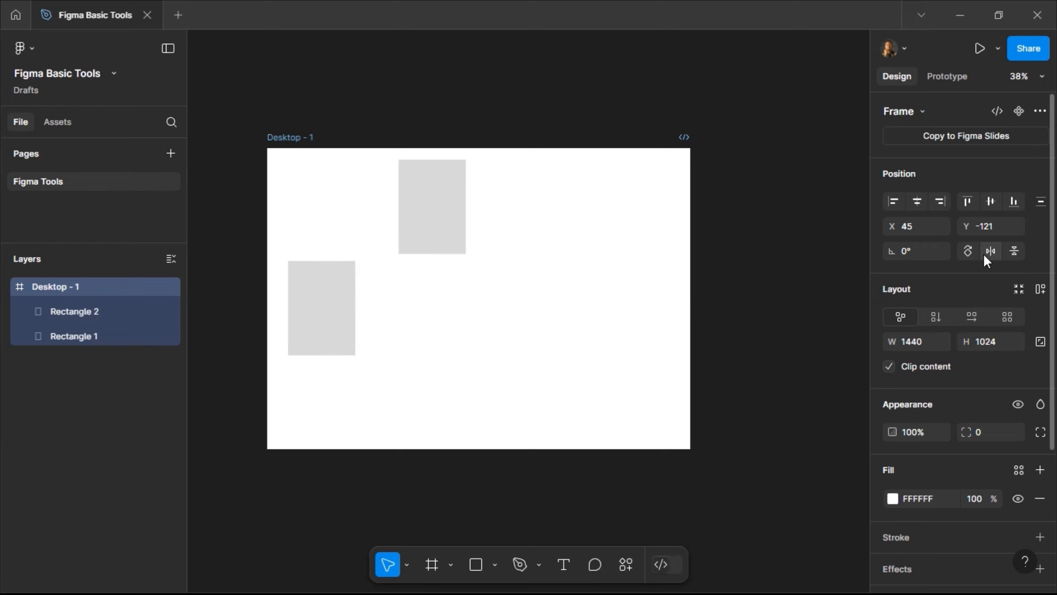
left_click(1014, 251)
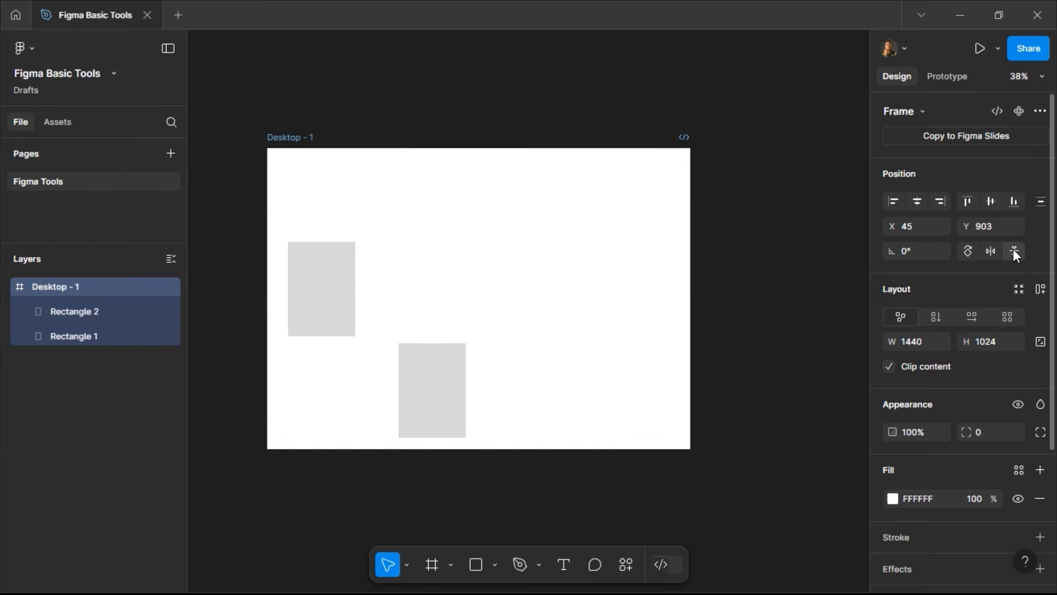
left_click(1014, 250)
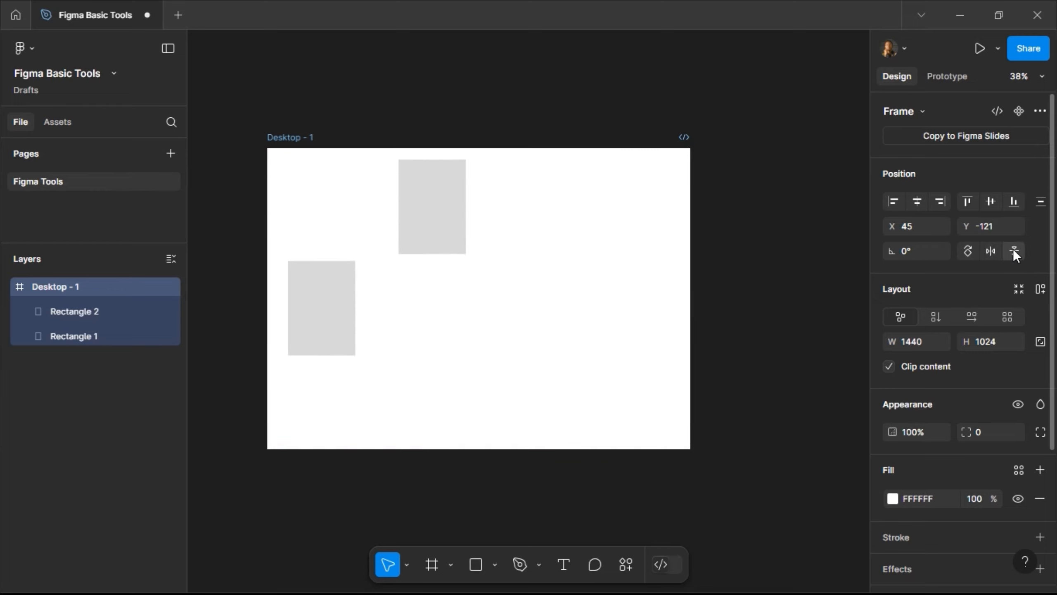
left_click(992, 251)
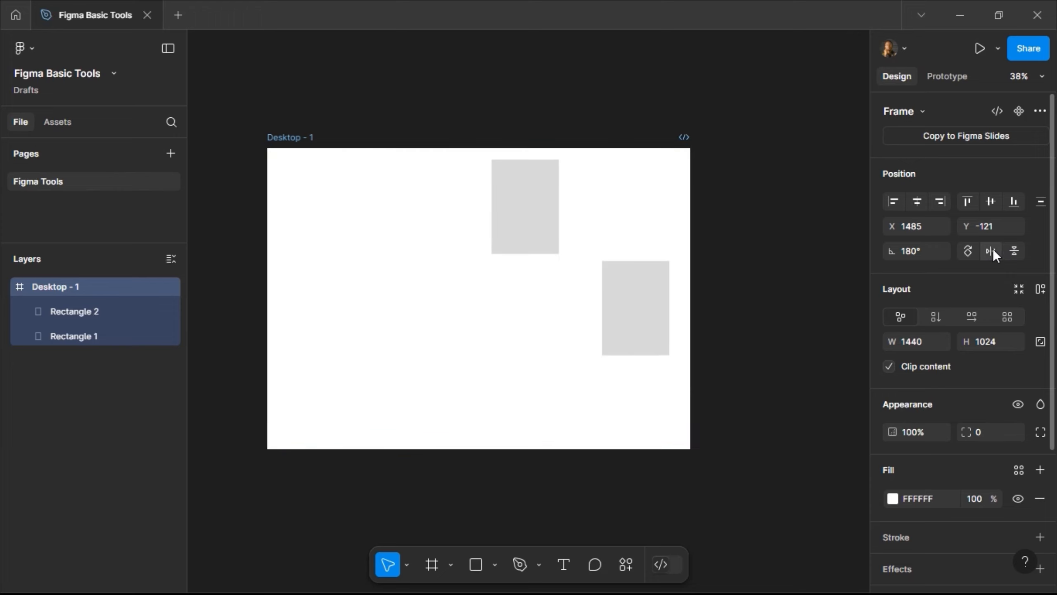
left_click(992, 250)
Rotate the Desktop - 1 frame with its rectangles 90° right
left_click(969, 252)
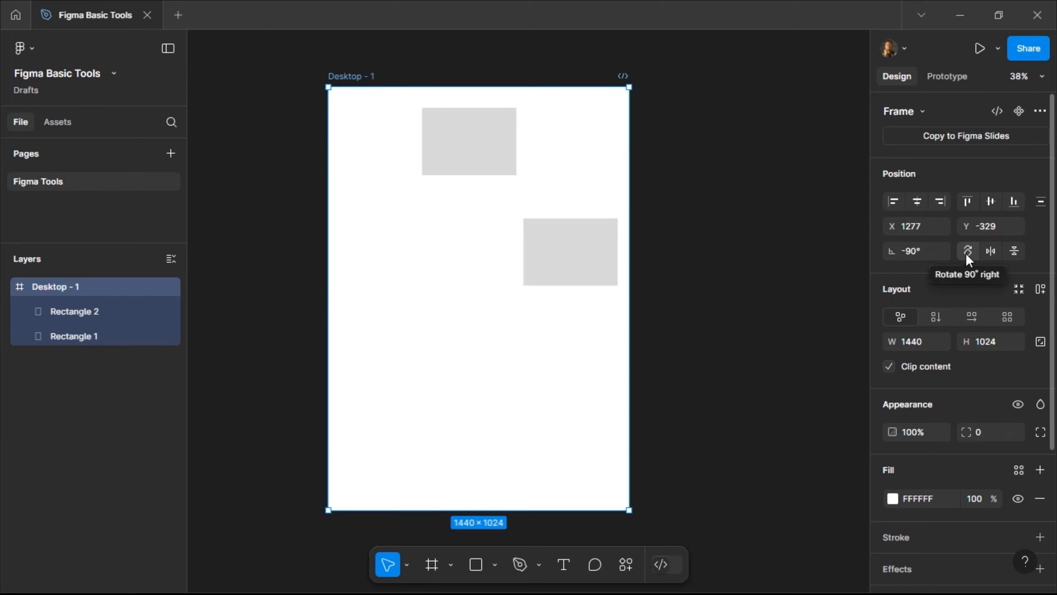
Rotate the Desktop - 1 frame with its rectangles through three more 90° right turns, back to 0°
left_click(966, 252)
left_click(966, 252)
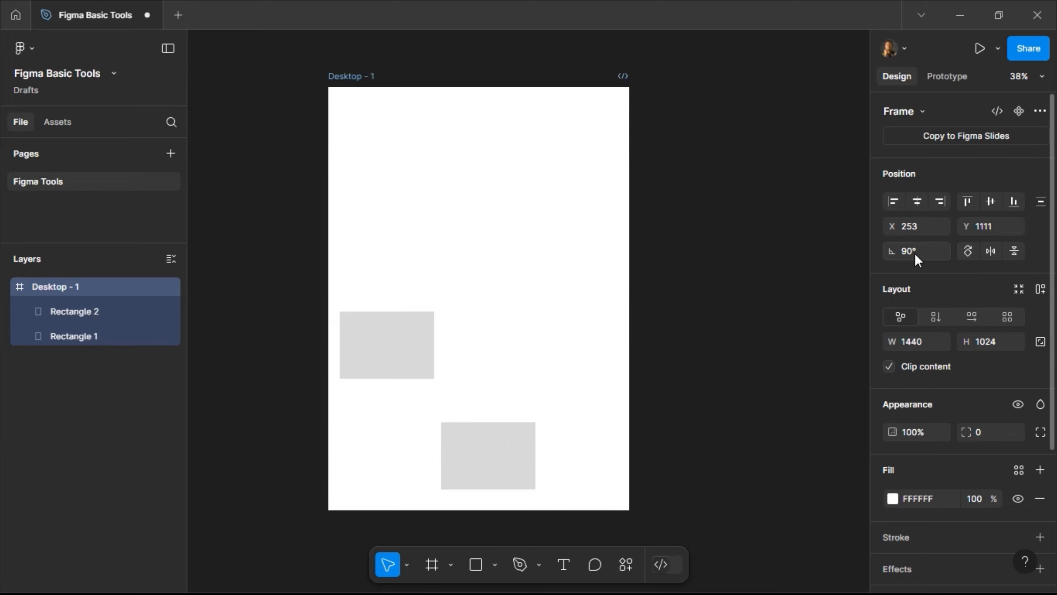
left_click(968, 252)
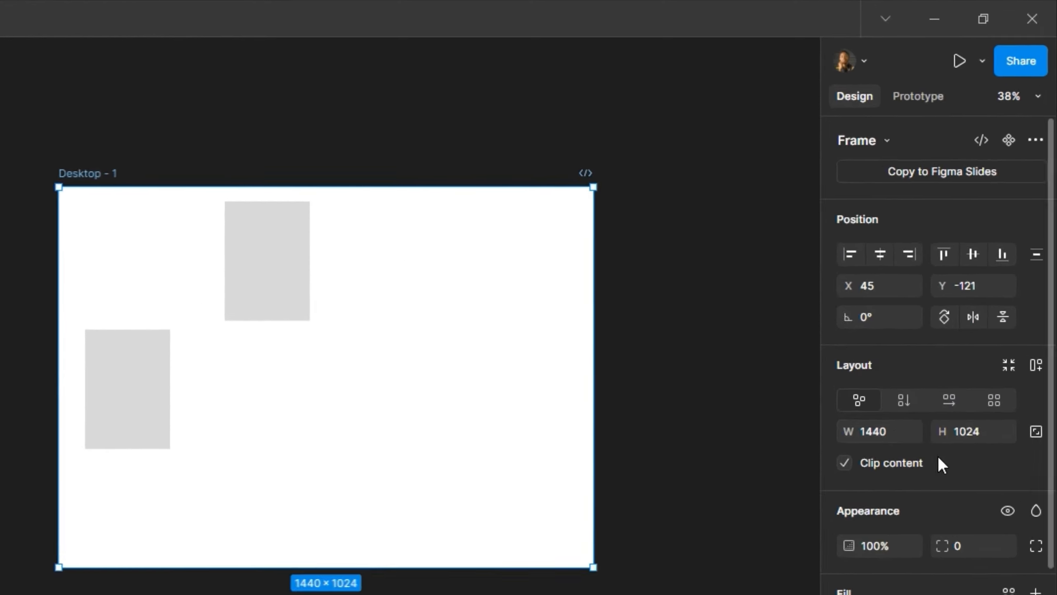
Turn off Clip content for the Desktop - 1 frame and move Rectangle 2 across its right edge, at about X 1292, Y 613
scroll(942, 494, "down", 5)
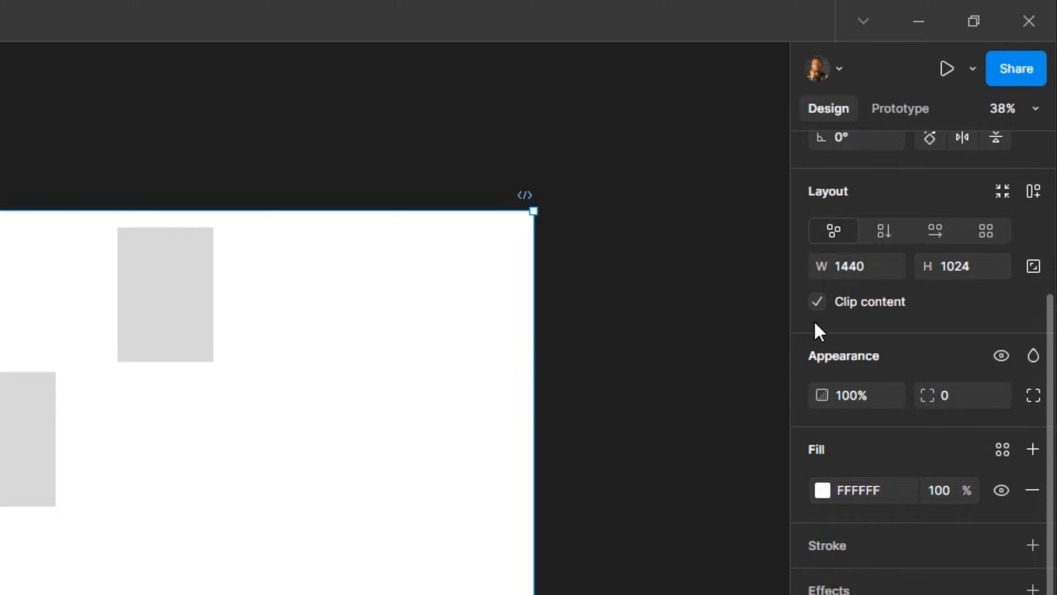
left_click(816, 301)
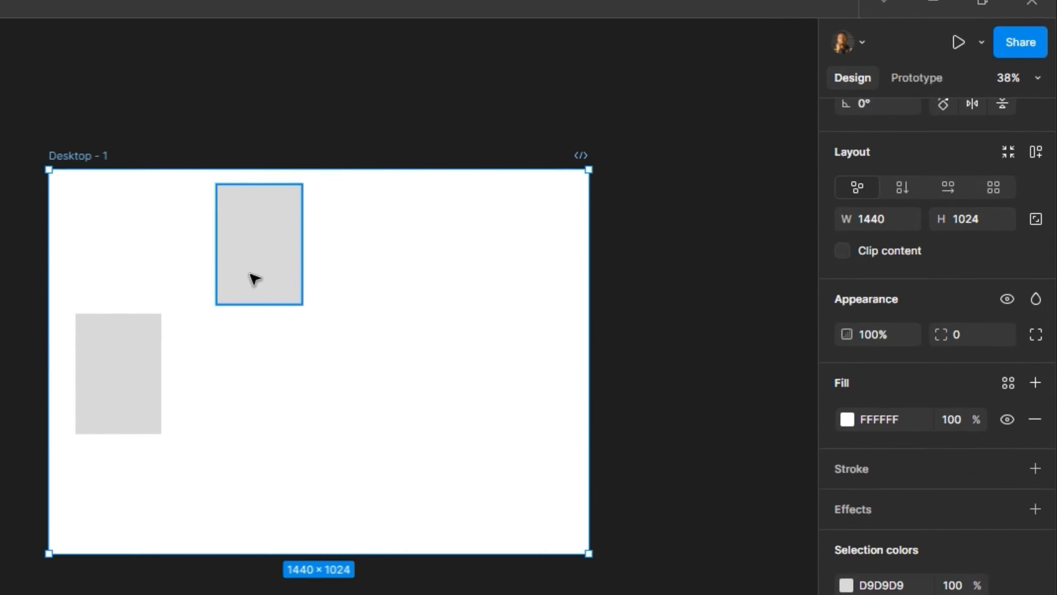
left_click(255, 278)
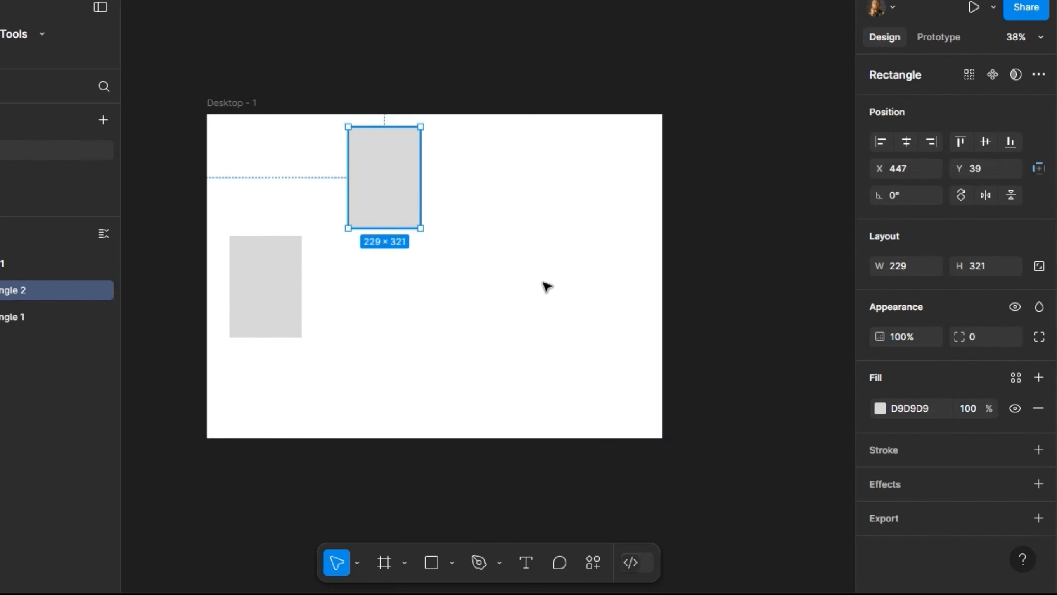
left_click_drag(297, 244, 713, 447)
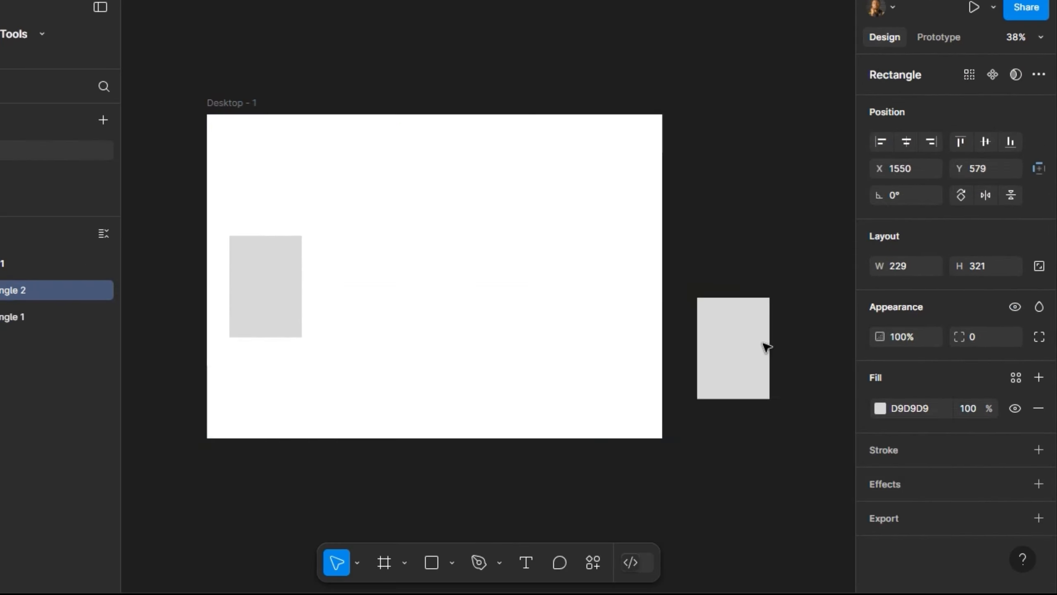
left_click_drag(763, 342, 651, 368)
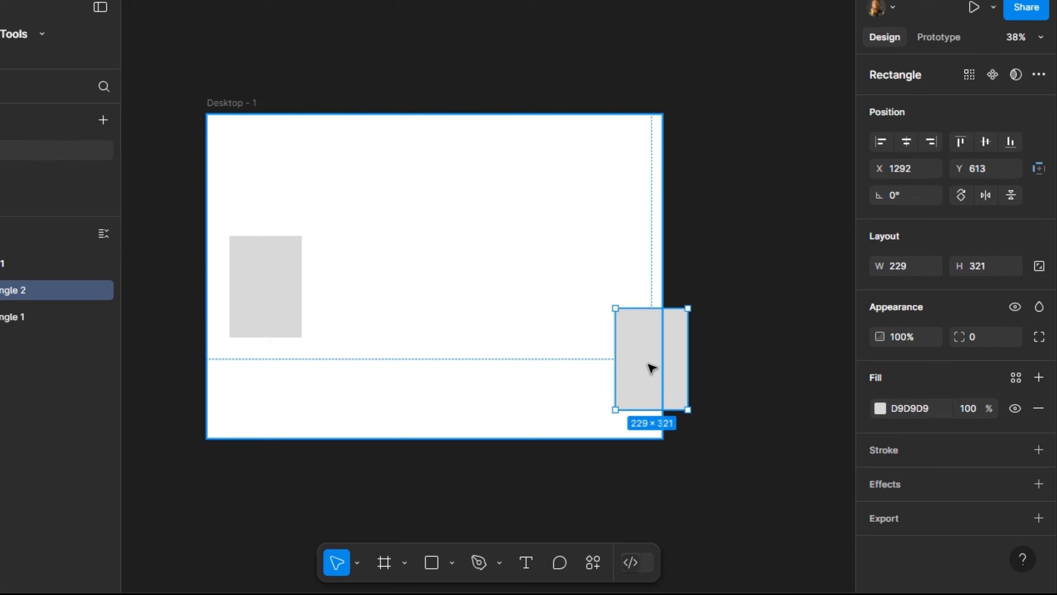
Move Rectangle 2 up and out of the frame to about X 1680, Y 37, and nest its layer back inside Desktop - 1
left_click_drag(648, 323, 673, 228)
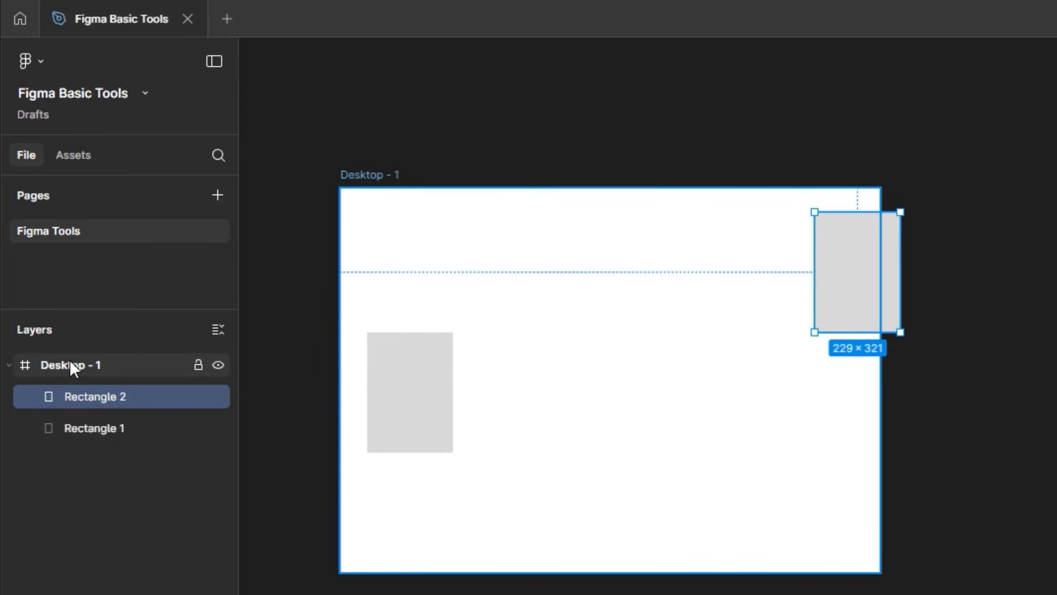
left_click_drag(864, 302, 993, 333)
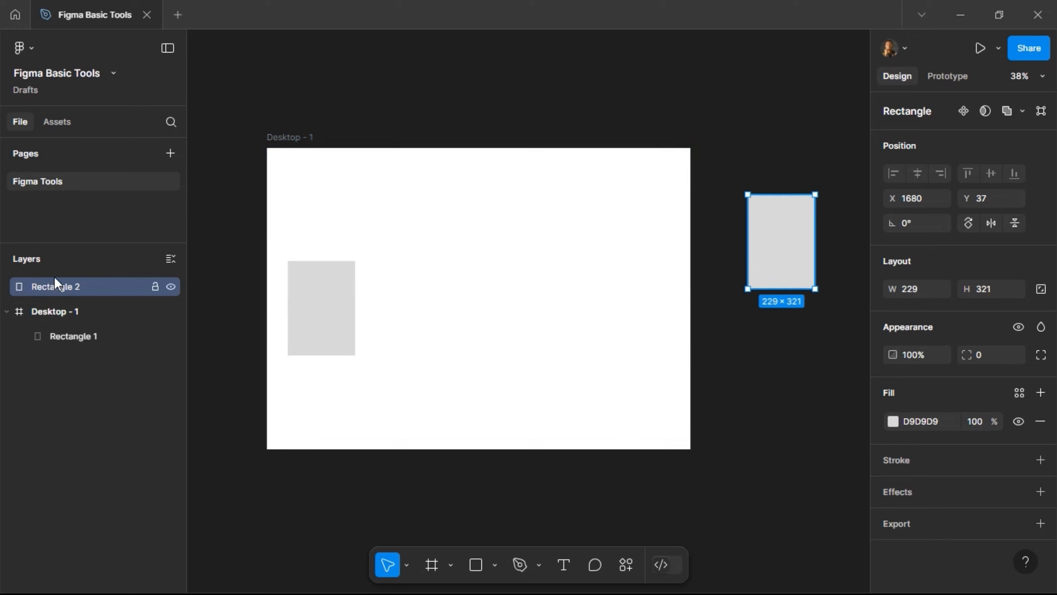
left_click_drag(54, 279, 48, 312)
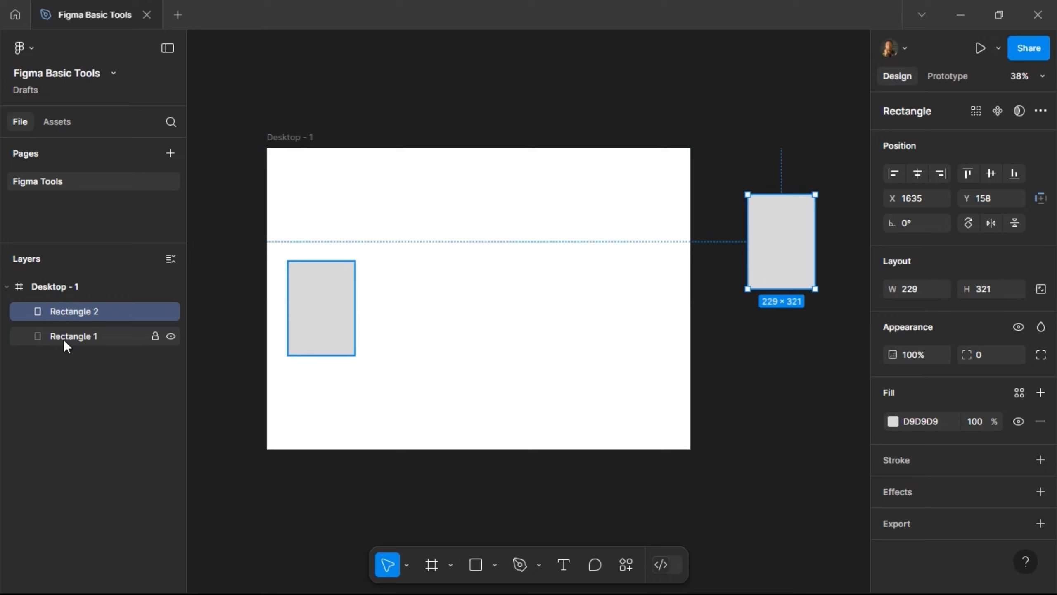
Turn on Clip content for the Desktop - 1 frame and align Rectangle 2 to the frame's right edge
left_click(43, 286)
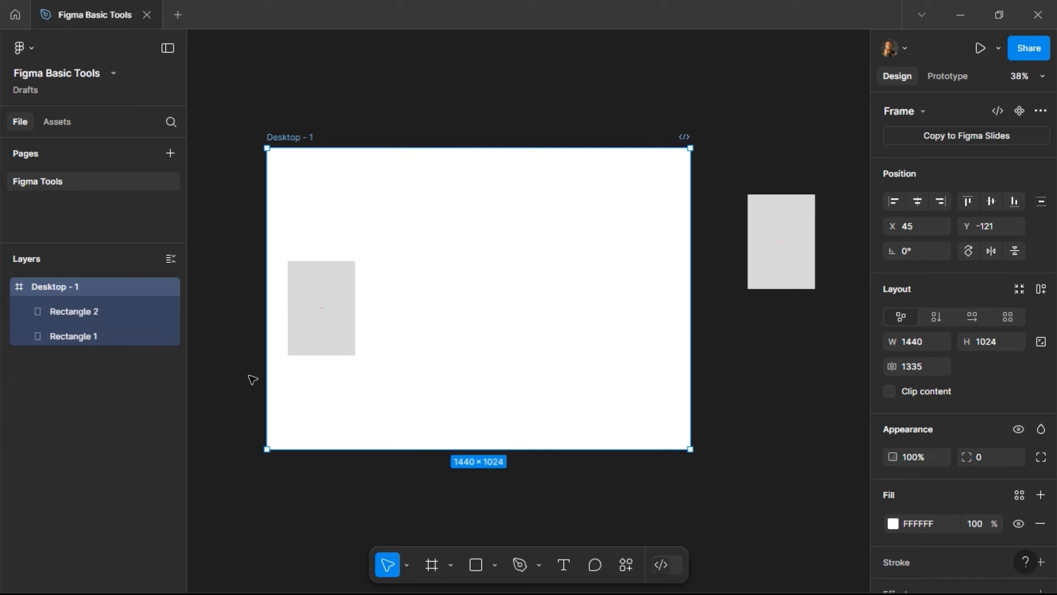
left_click(888, 391)
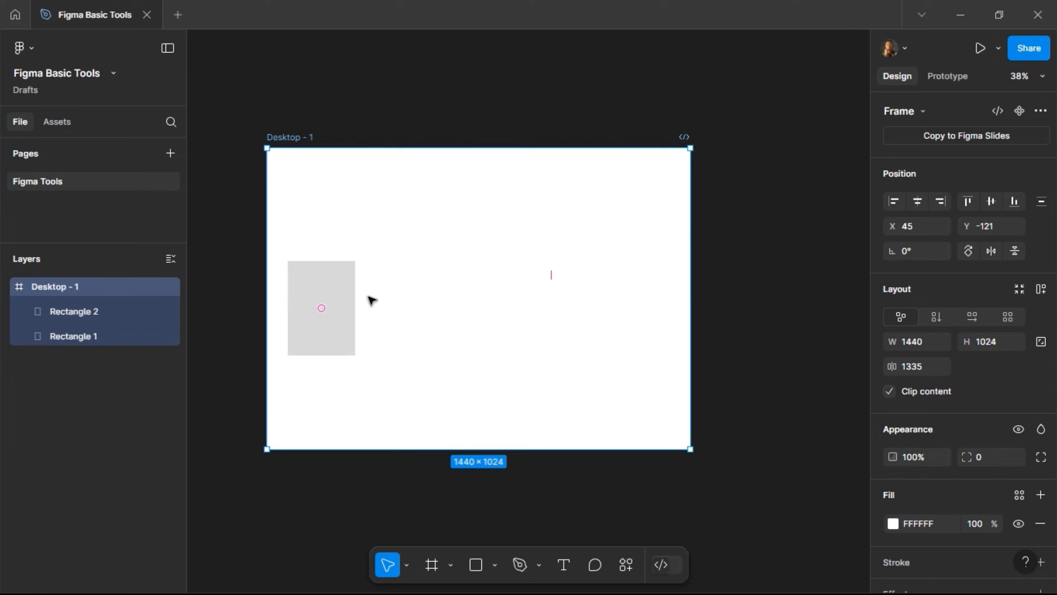
left_click(88, 324)
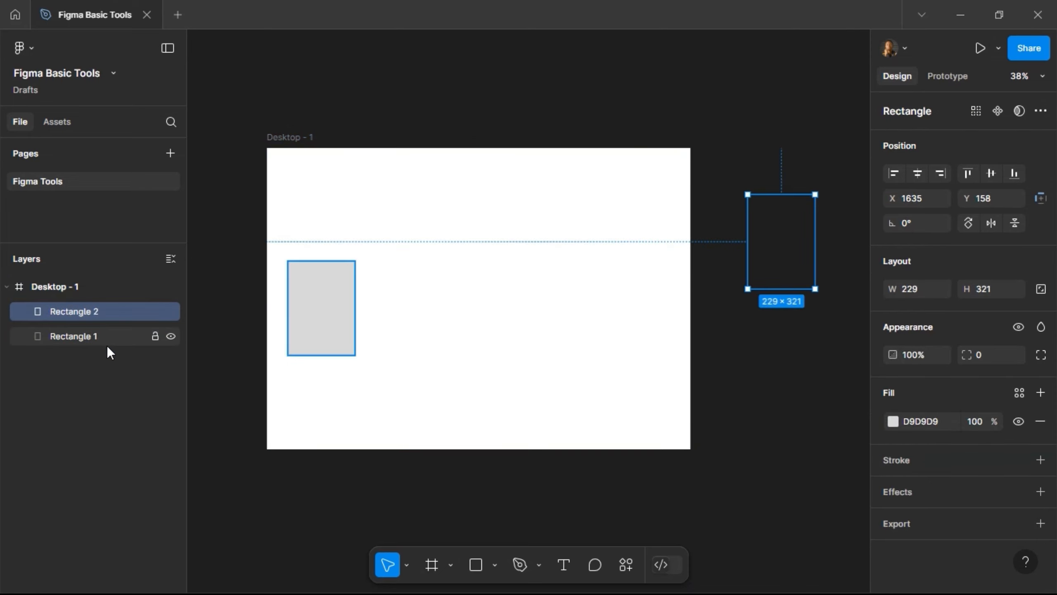
left_click(943, 170)
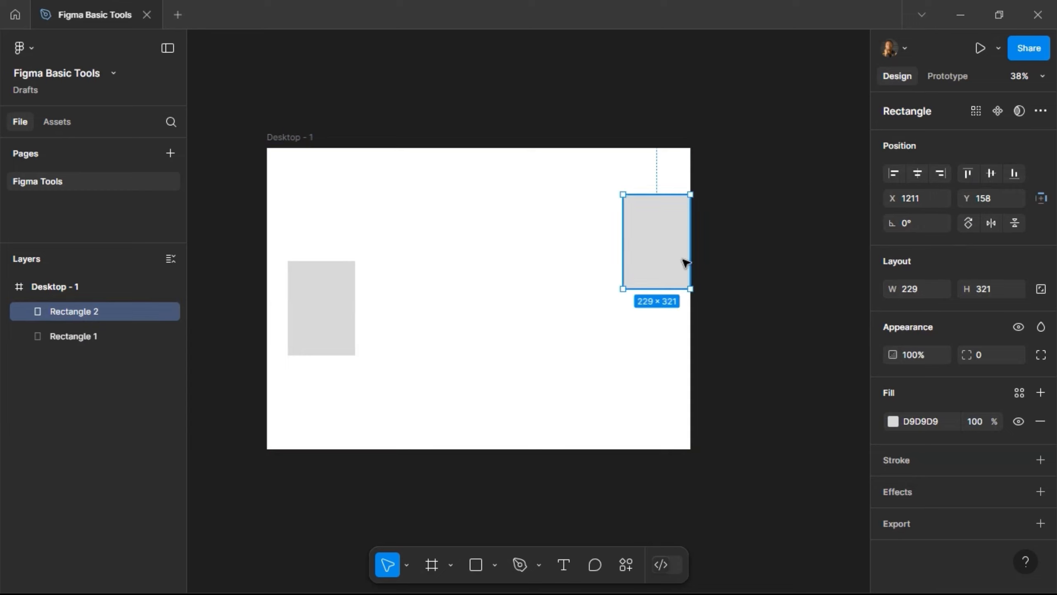
Nudge Rectangle 2 in large steps to the right, past the frame's edge, to X 1331
key("shift+Right")
key("shift+Right")
key("shift+Right")
key("shift+Right")
key("shift+Right")
key("shift+Right")
key("shift+Right")
key("shift+Right")
key("shift+Right")
key("shift+Right")
key("shift+Right")
key("shift+Right")
key("shift+Right")
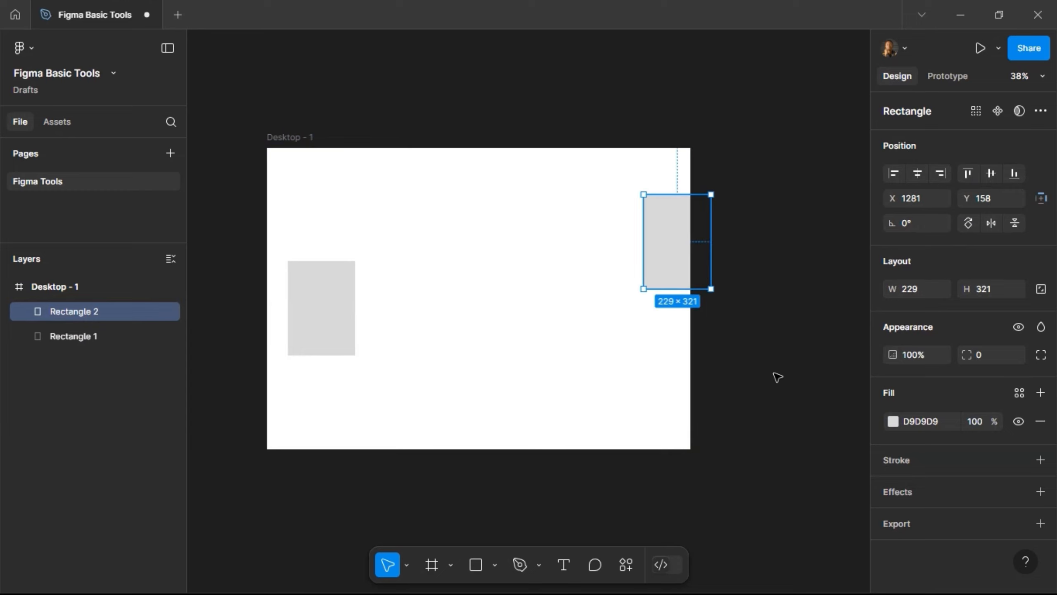
left_click(778, 377)
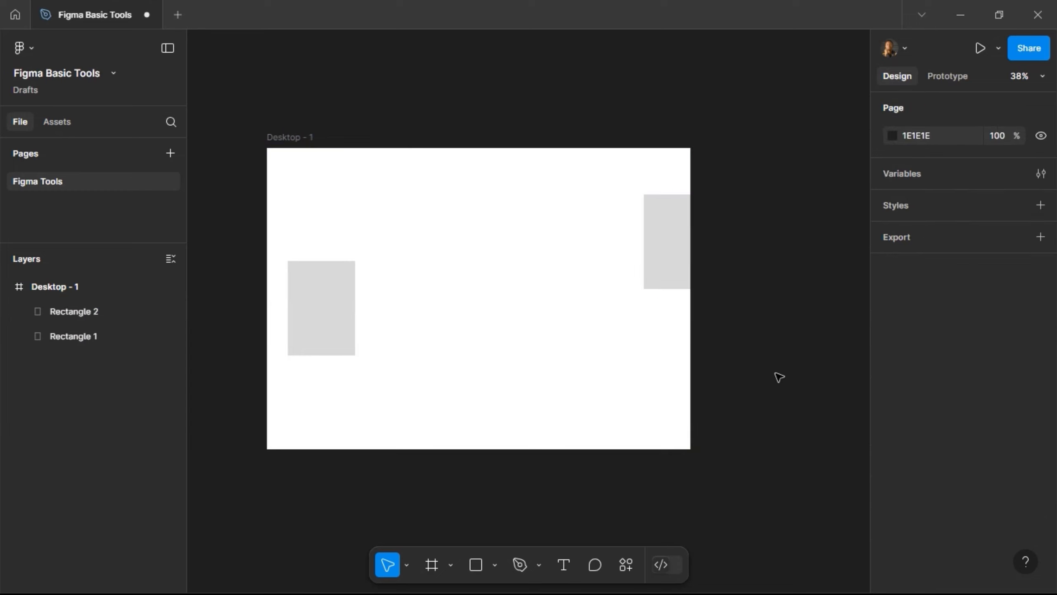
left_click(672, 271)
key("shift+Right")
key("shift+Right")
key("shift+Right")
key("shift+Right")
key("shift+Right")
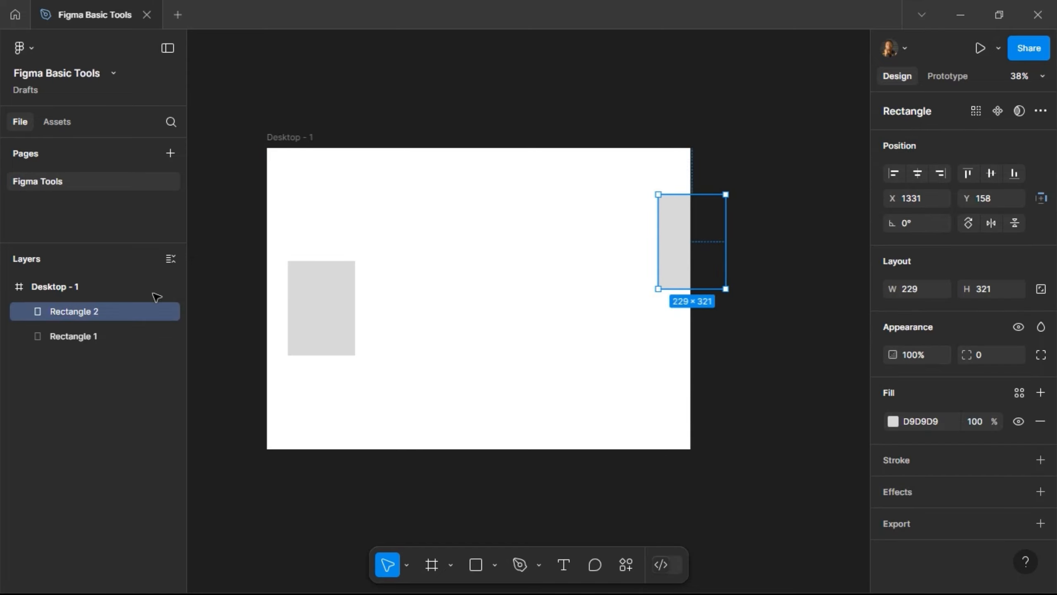
Turn off Clip content for the Desktop - 1 frame and nudge Rectangle 2 left to X 1321
left_click(294, 155)
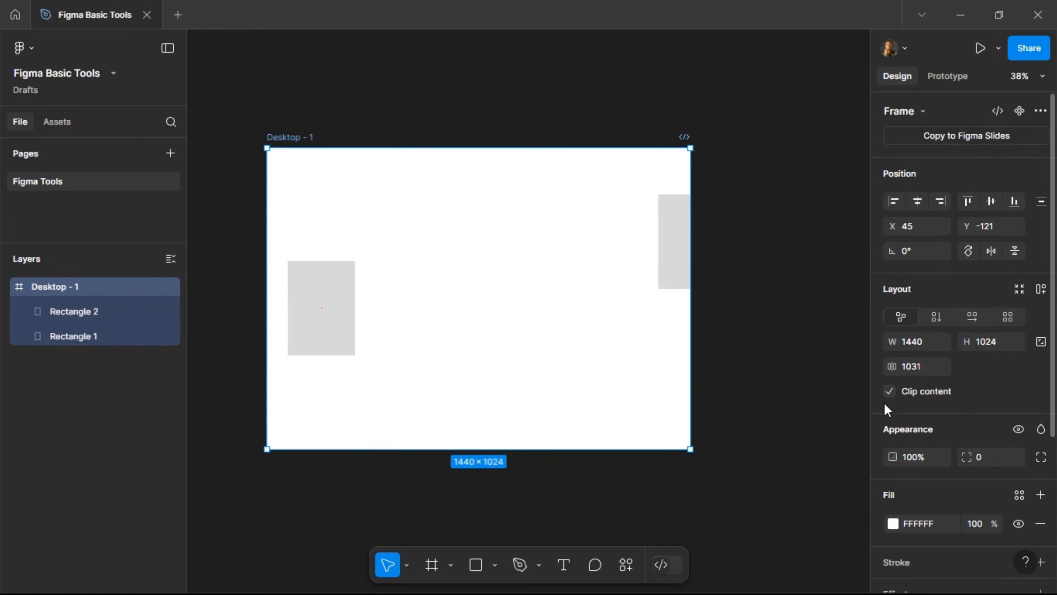
left_click(891, 391)
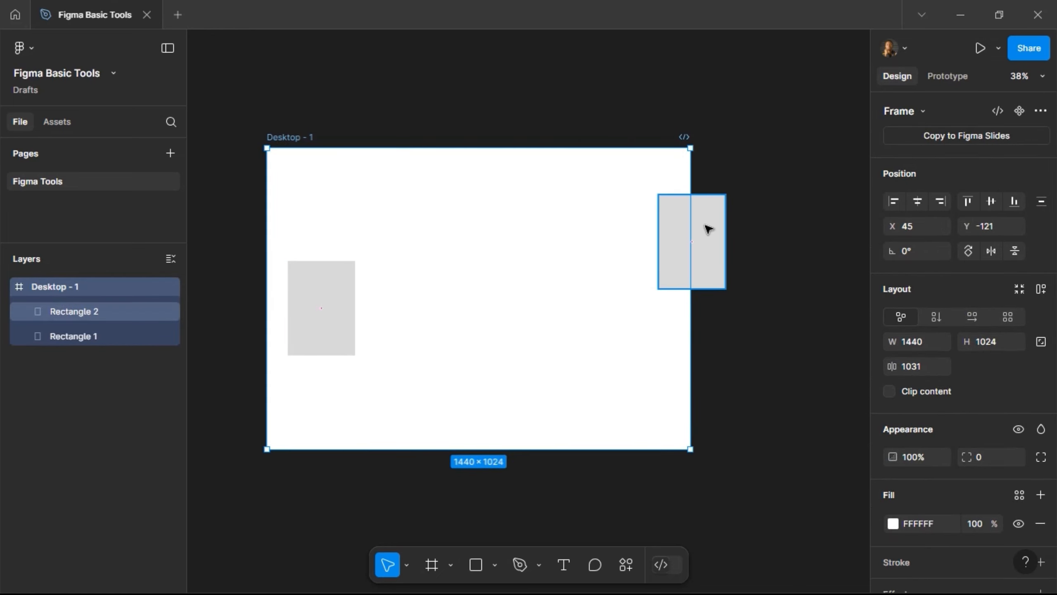
left_click(666, 239)
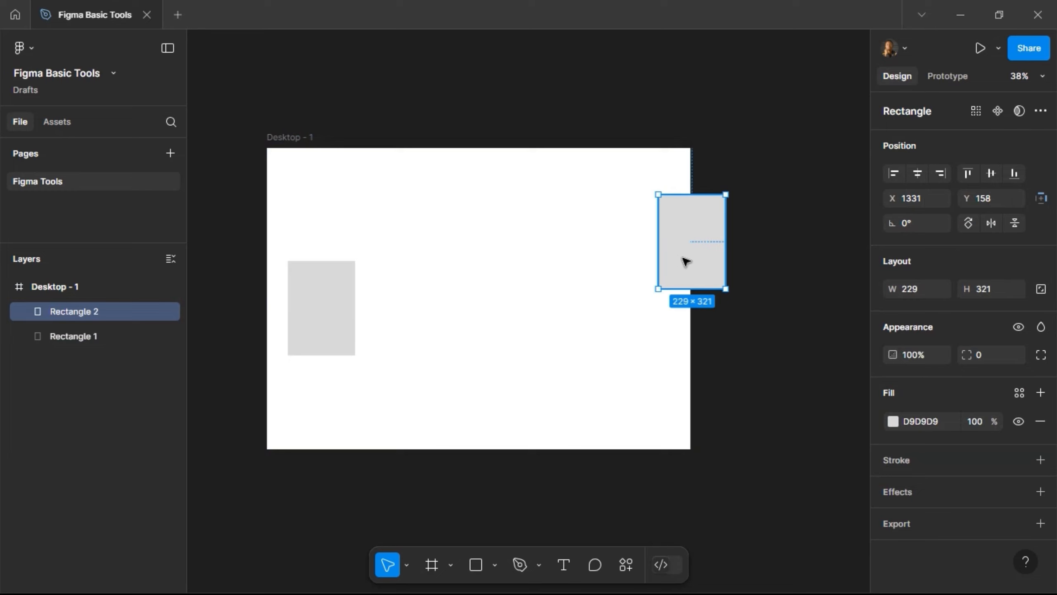
key("shift+Left")
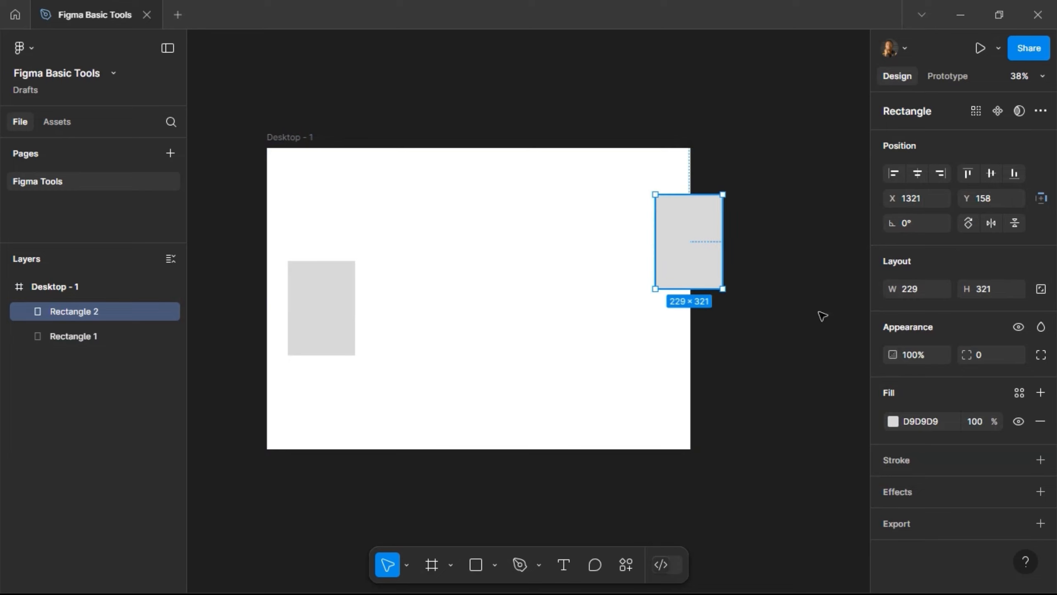
Turn Clip content back on for the Desktop - 1 frame and set its corner radius to 40
left_click(297, 142)
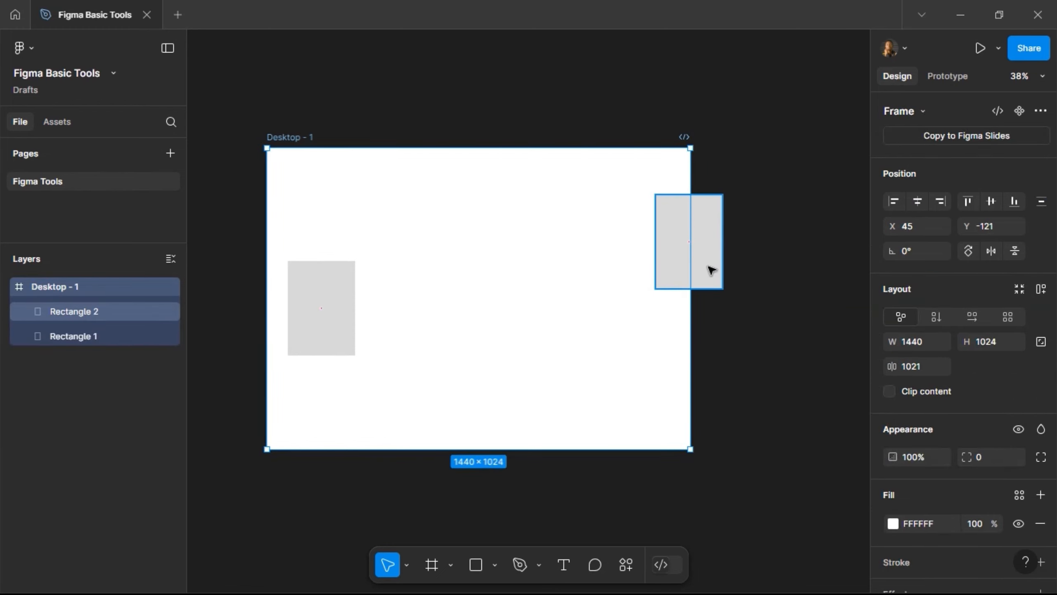
left_click(889, 391)
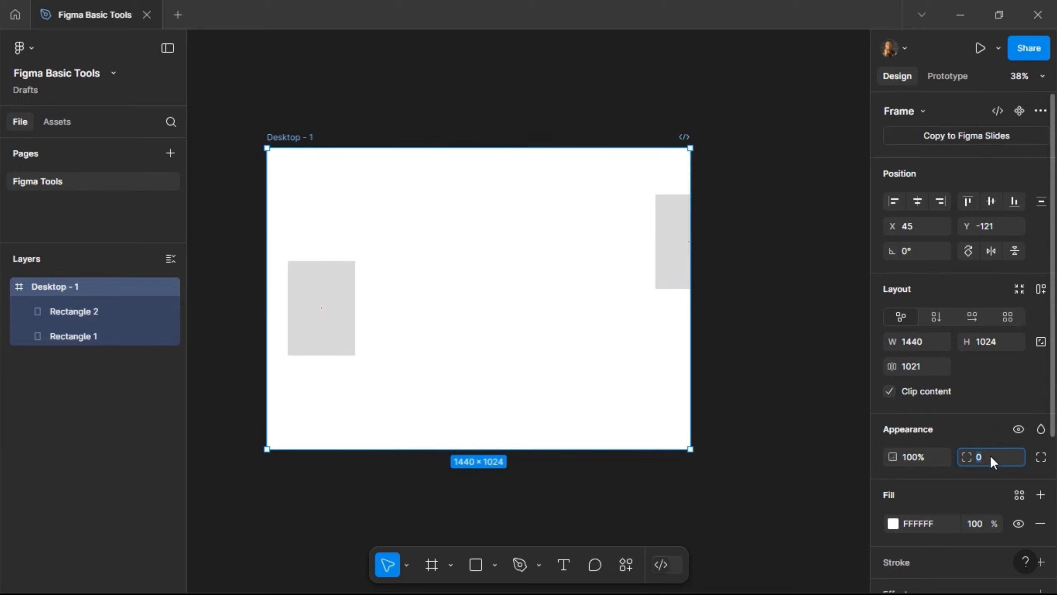
type("40")
key("Return")
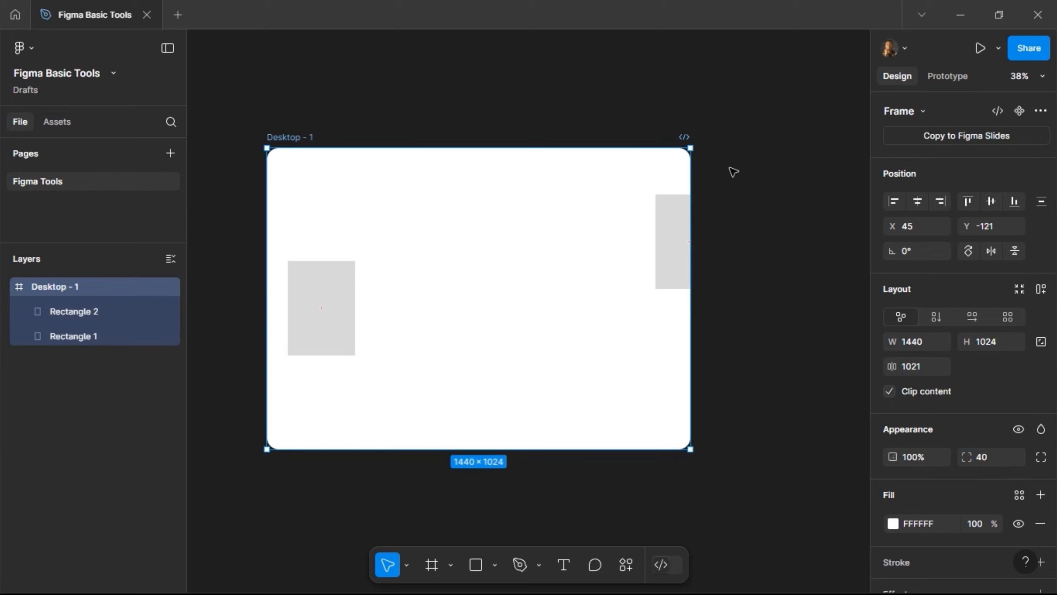
left_click(688, 144)
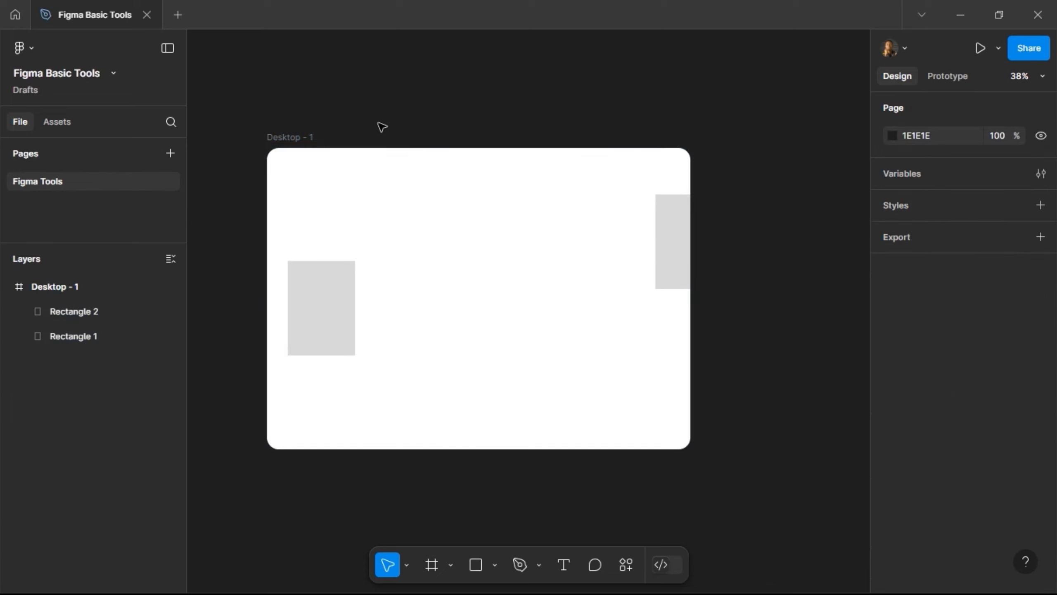
Show the individual corner radius settings of the Desktop - 1 frame and hide them again
left_click(294, 149)
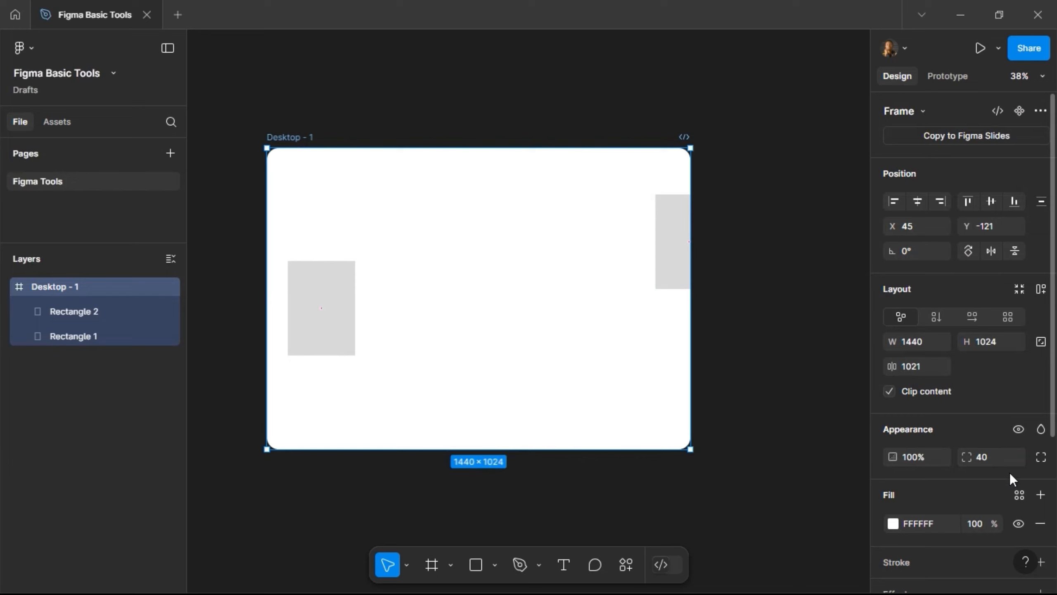
left_click(1042, 457)
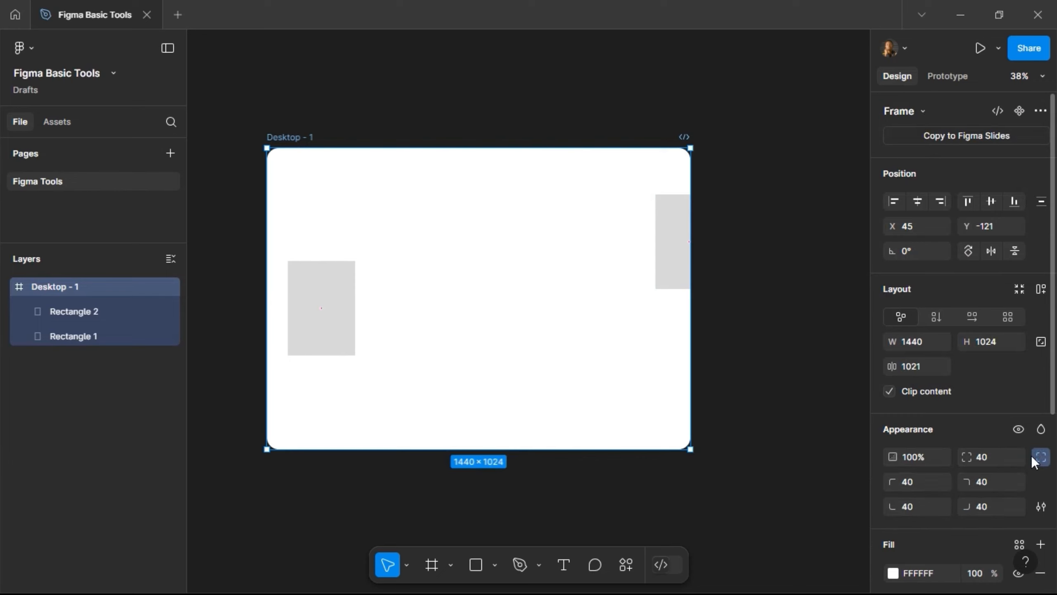
left_click(1033, 458)
Change the Desktop - 1 frame's fill to a dark reddish brown, 573B3B
scroll(980, 419, "down", 4)
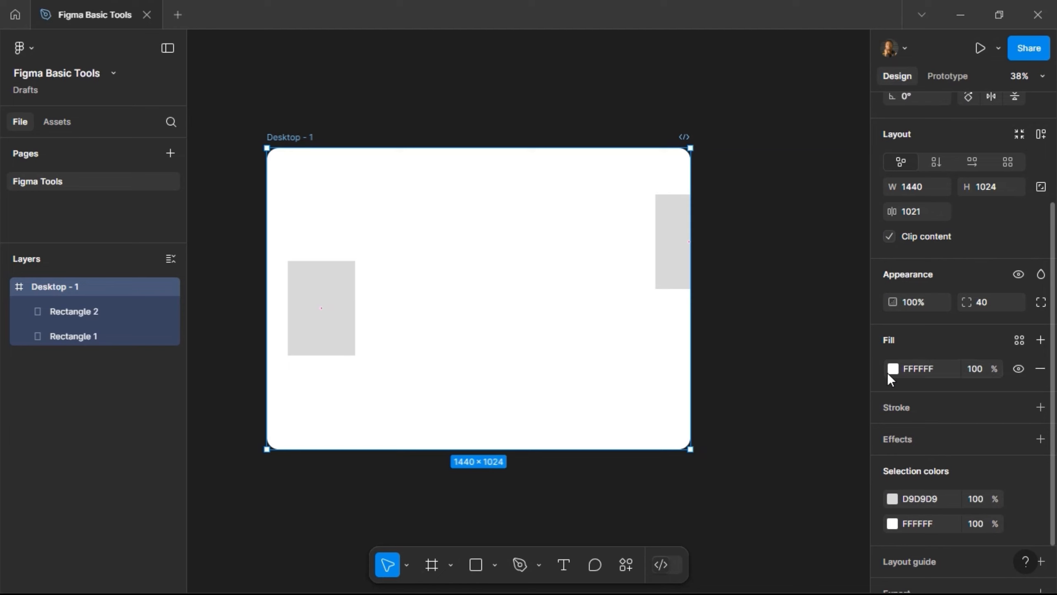
left_click(895, 370)
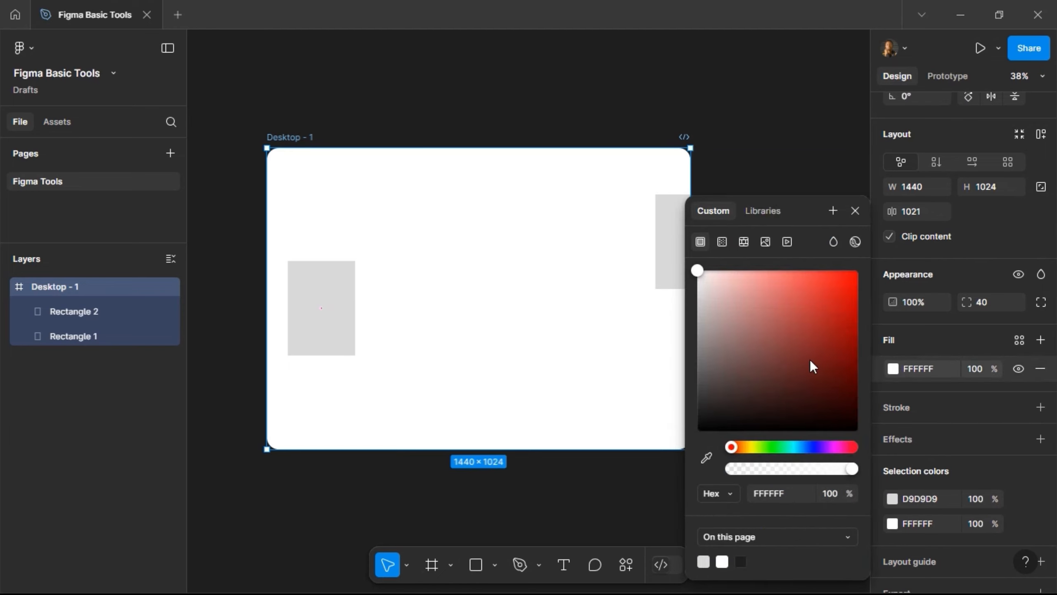
left_click(800, 347)
left_click_drag(840, 282, 749, 376)
left_click(855, 210)
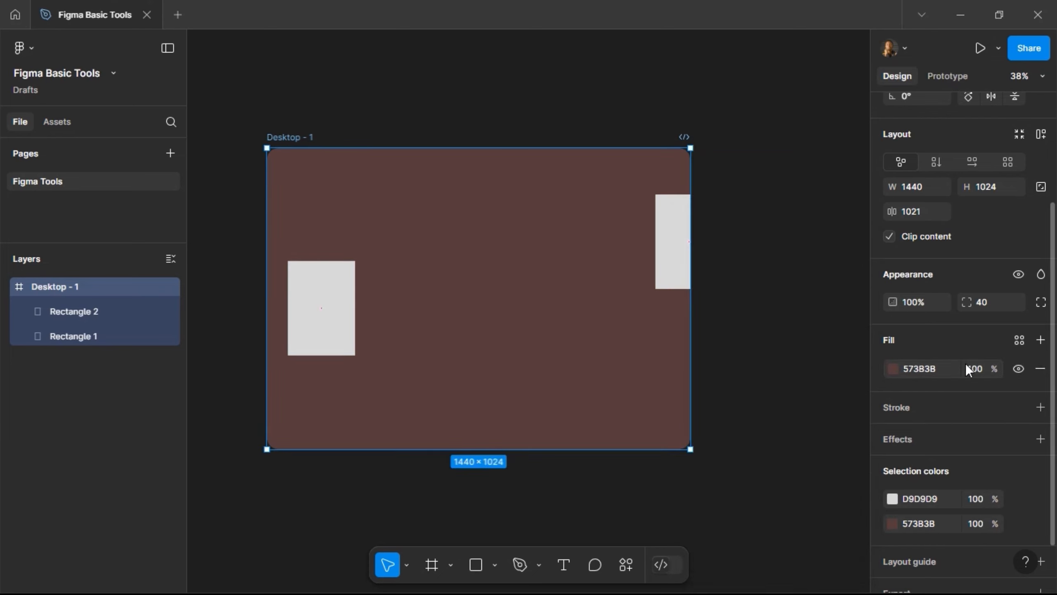
scroll(968, 532, "down", 2)
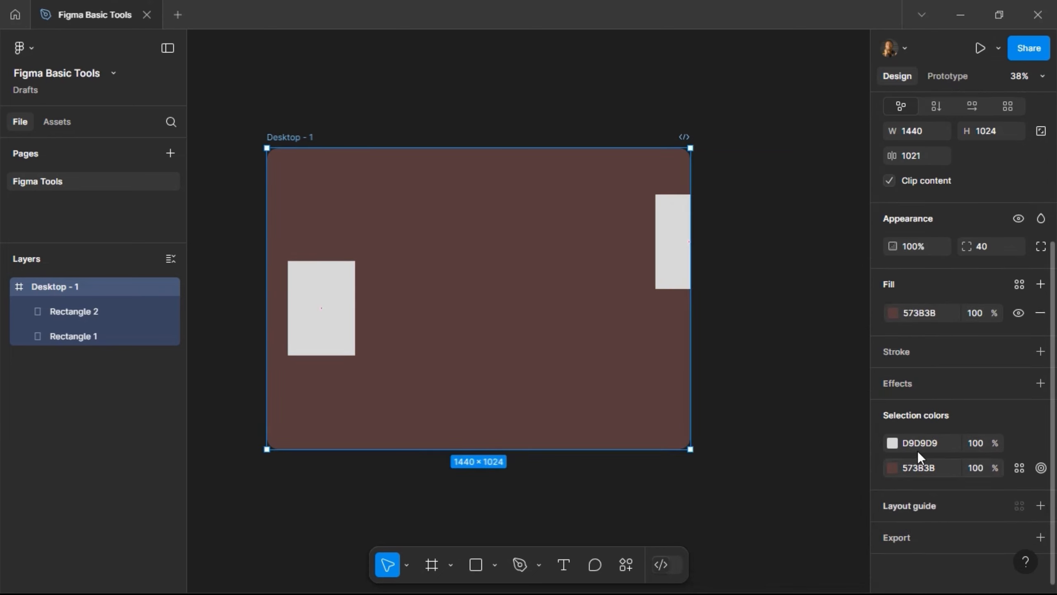
scroll(914, 416, "up", 5)
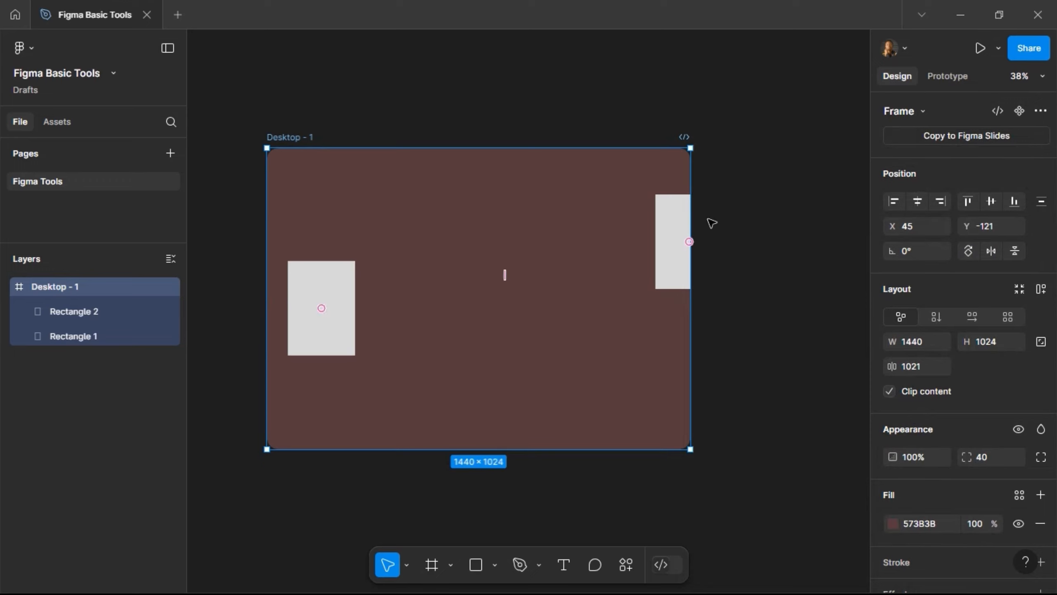
Draw a square about 229×229 on the empty canvas beside the frame and place a duplicate to its right, at about X 2516, Y 50
left_click(759, 209)
scroll(682, 198, "right", 10)
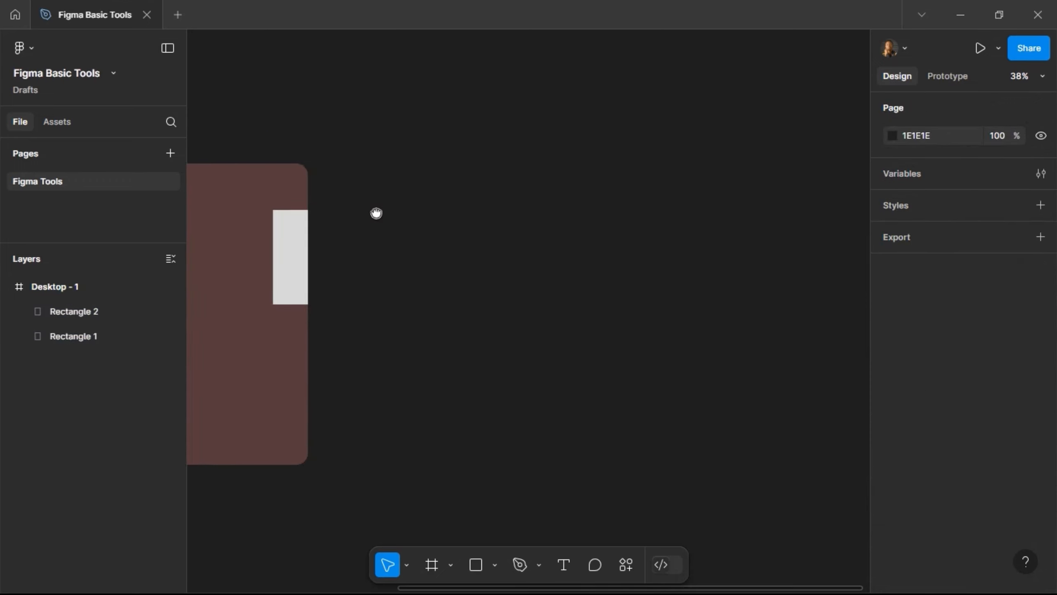
left_click(476, 565)
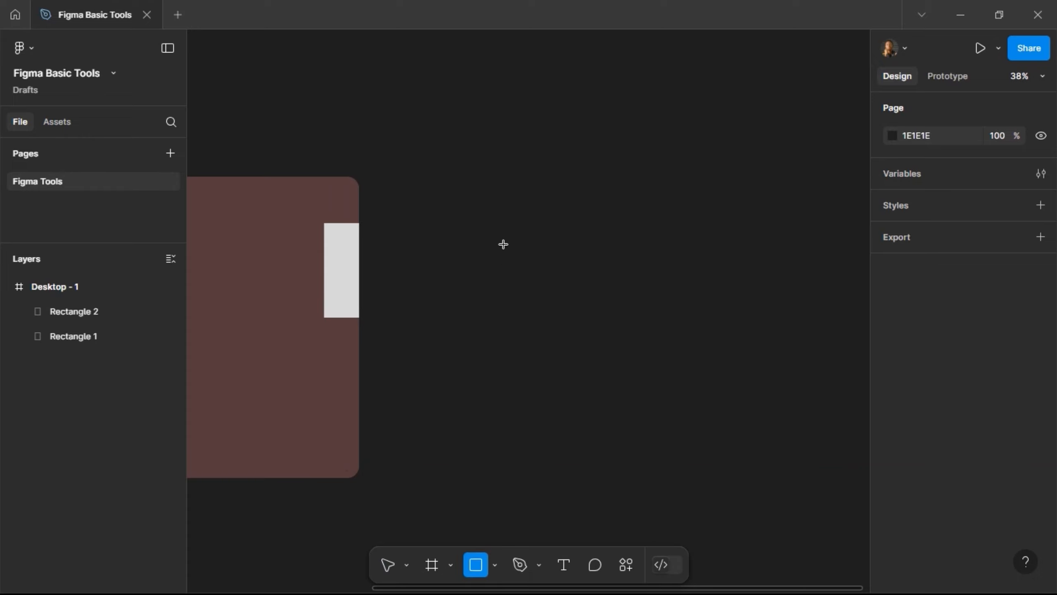
left_click_drag(509, 225, 576, 292)
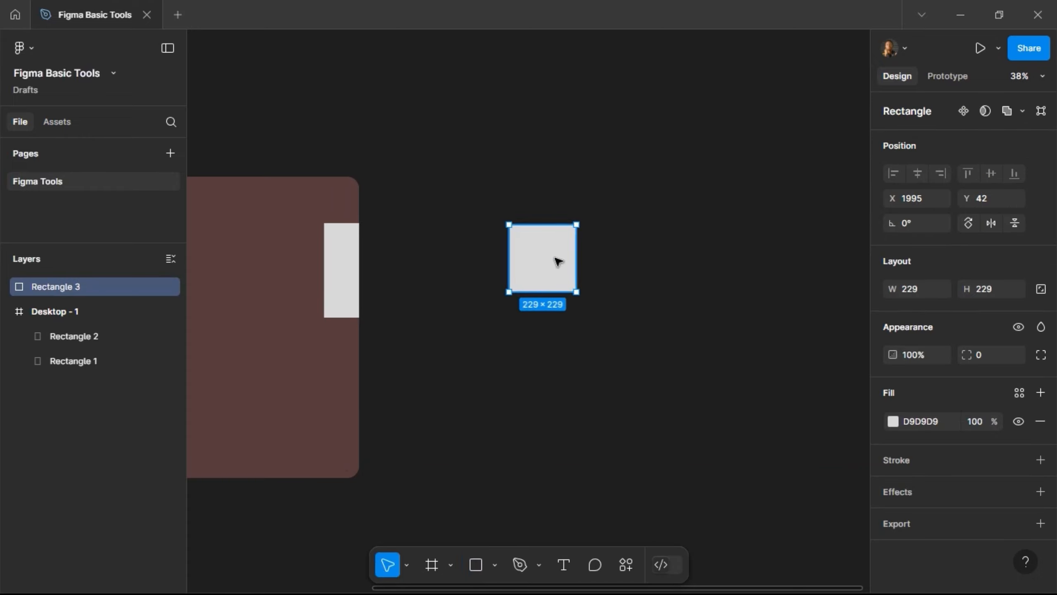
left_click_drag(558, 261, 701, 264)
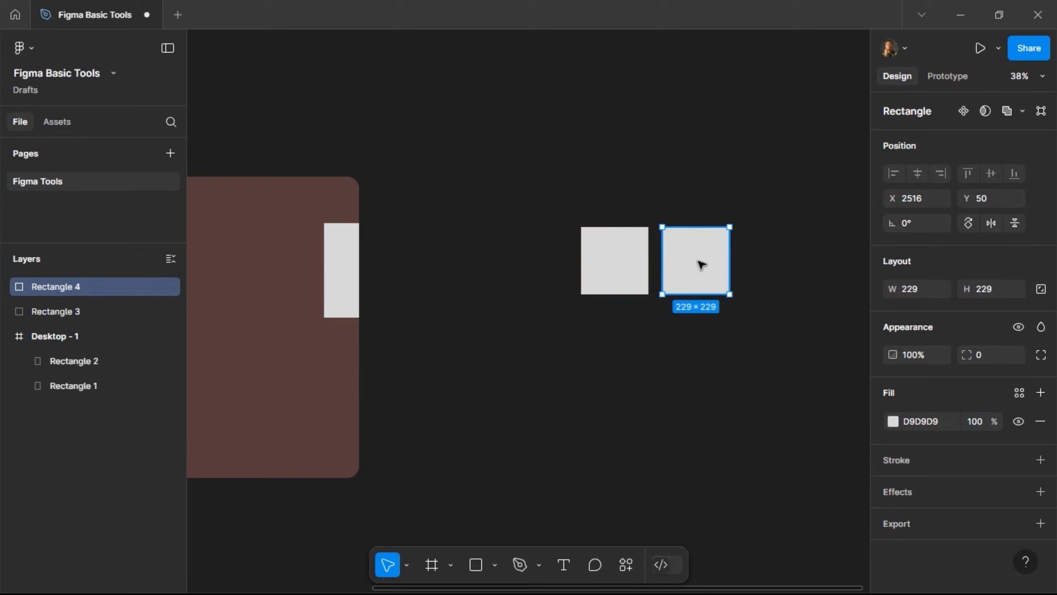
Wrap the two squares in a frame using Frame selection, and ungroup that frame again
left_click_drag(788, 356, 593, 244)
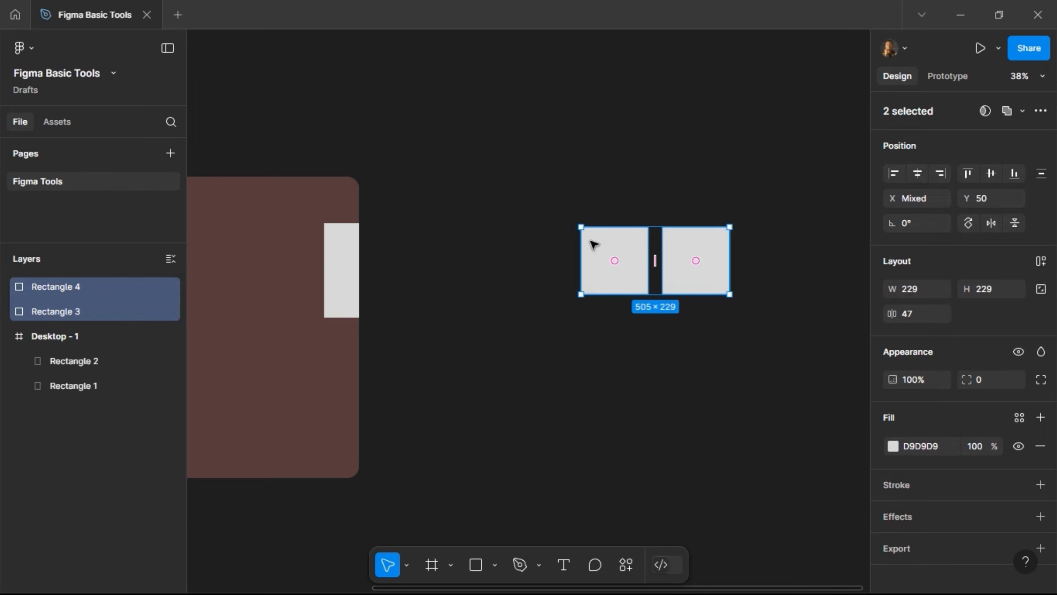
right_click(593, 243)
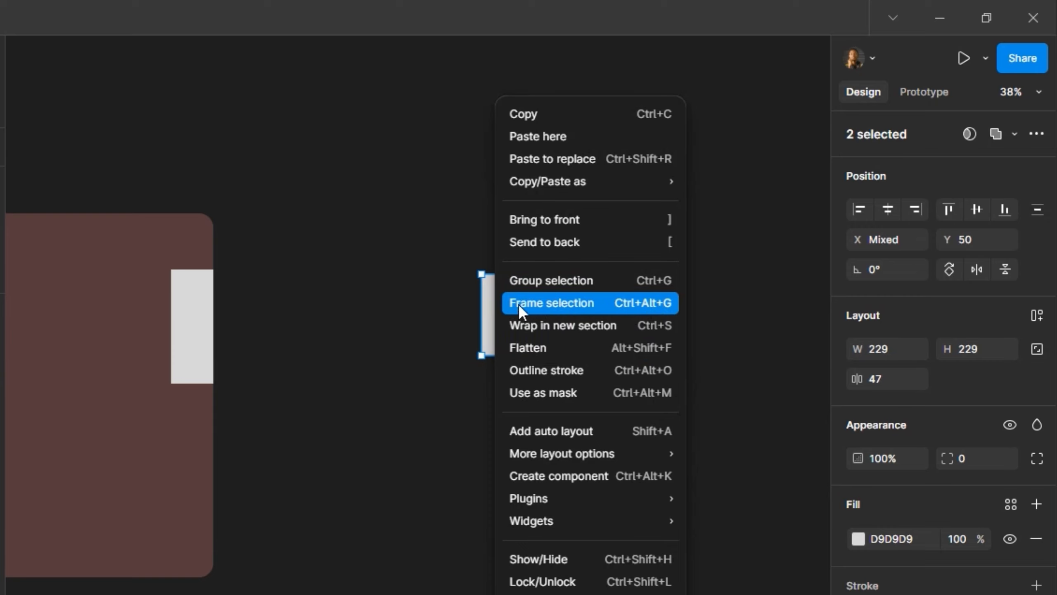
left_click(649, 300)
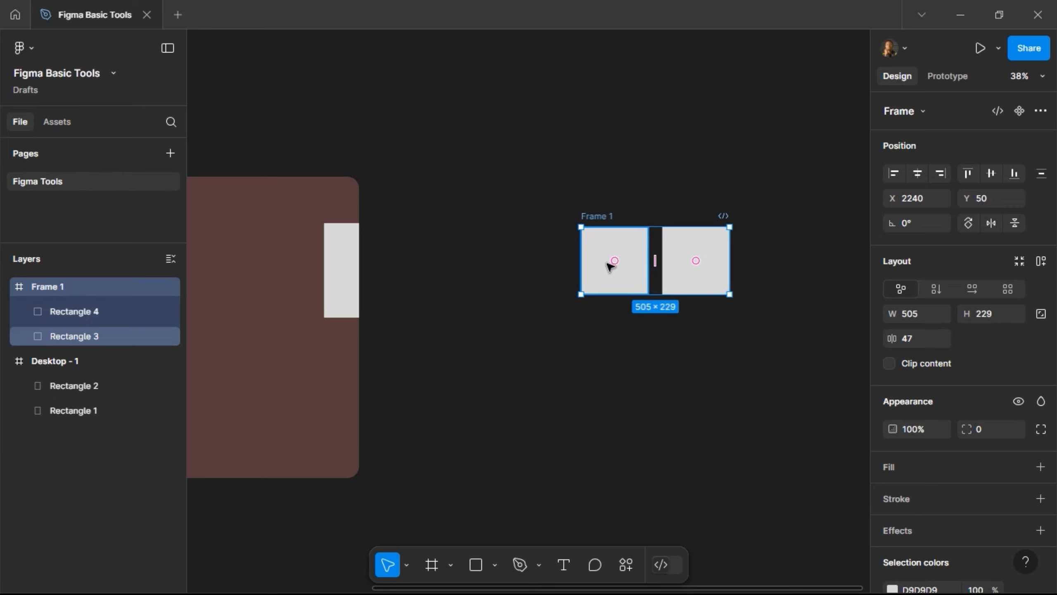
key("ctrl+shift+g")
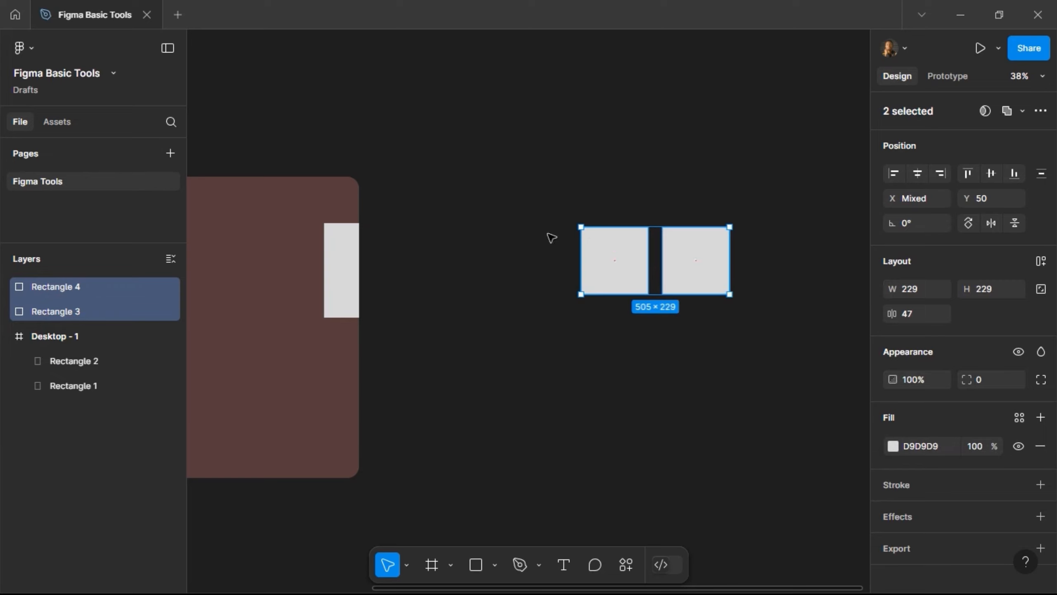
left_click(553, 283)
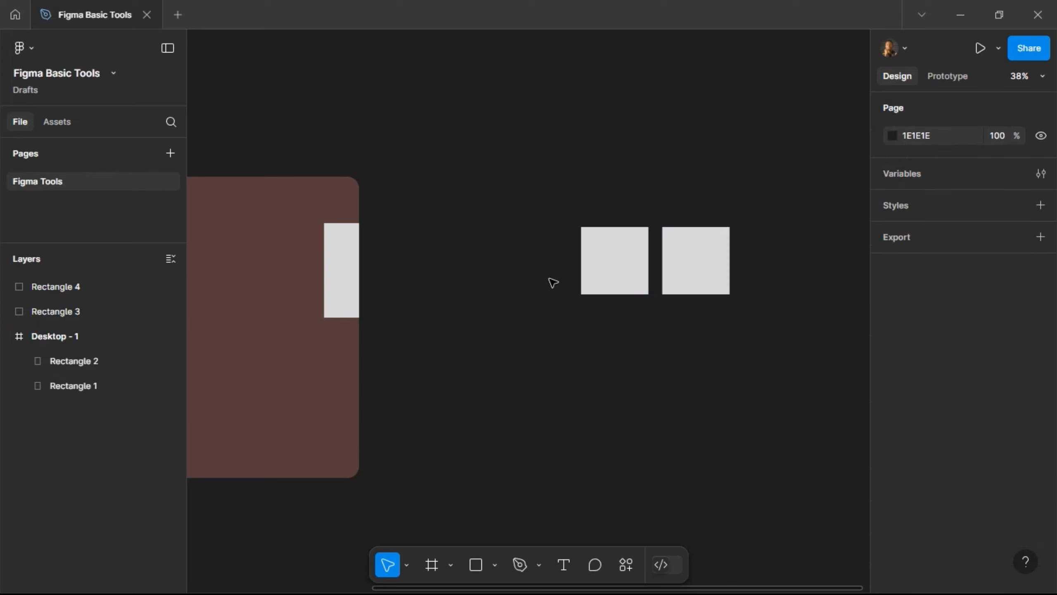